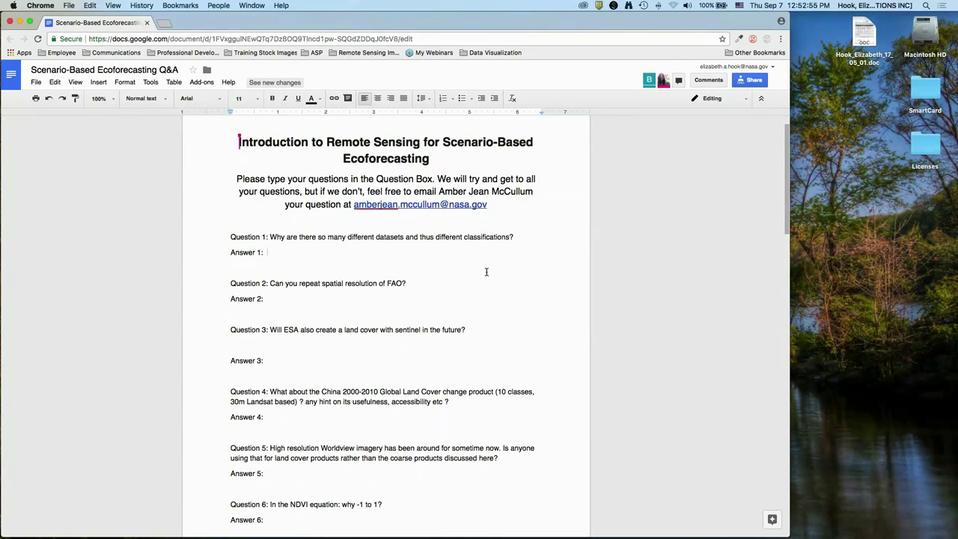
Write Answer 1: classifications depend on the region of interest, the agency involved and the data used
key(XF86AudioRaiseVolume)
text(That really depend)
text(s on the region of intere)
text(st that's the focus for whi)
text(chever ag)
text(ency is doing the class)
text(ifications. It depen)
text(ds on the data they're us)
text(ing. )
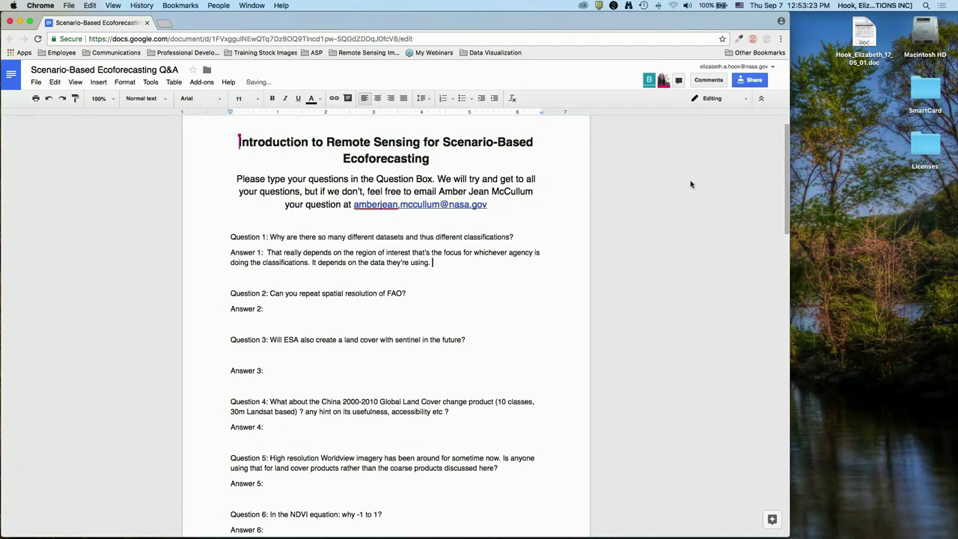
text(Not familiar with reasoning behin)
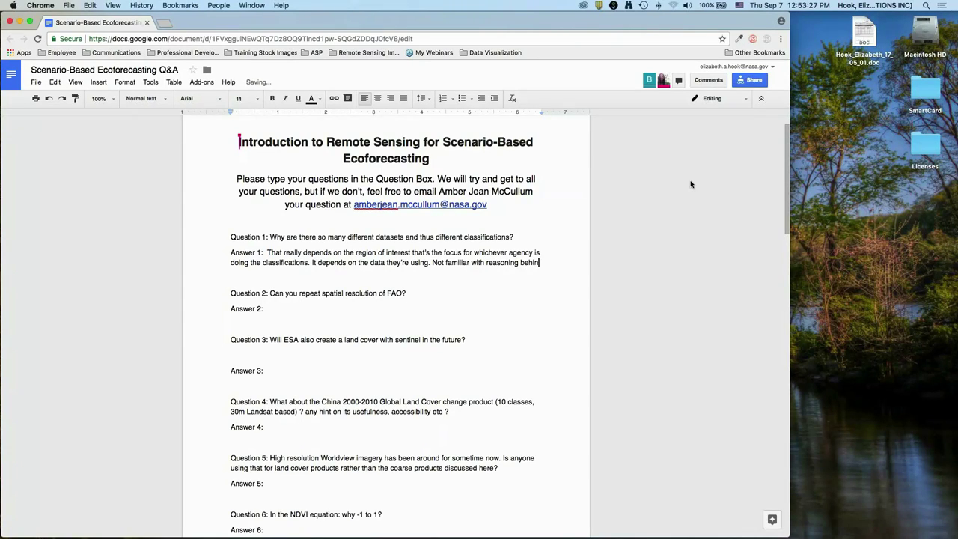
text(d why they create )
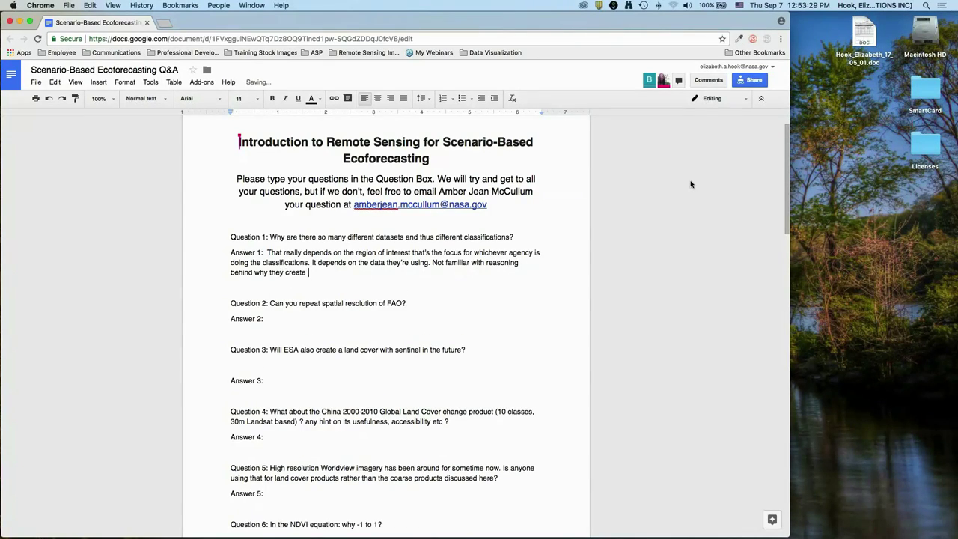
text(different classifications, but it mi)
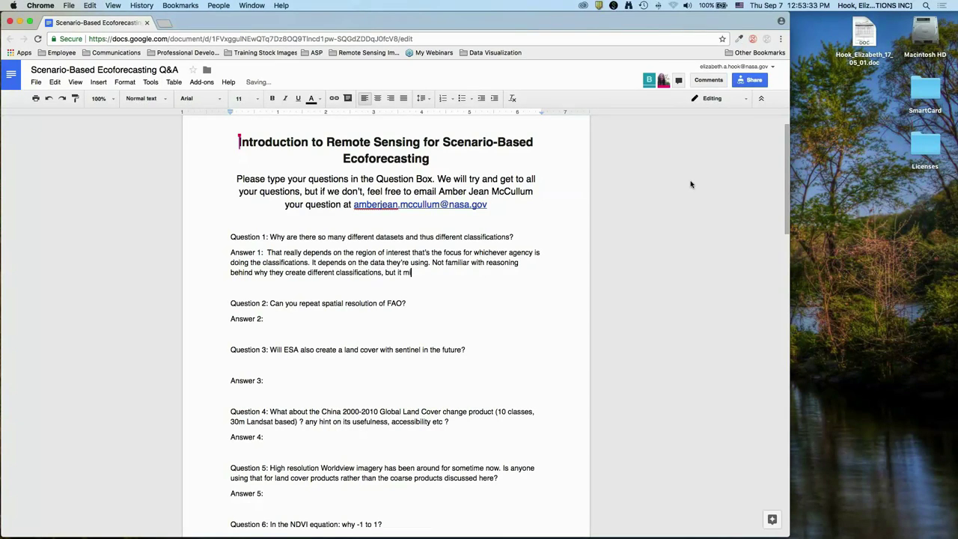
text(ght be useful to think of your ROI and which cl)
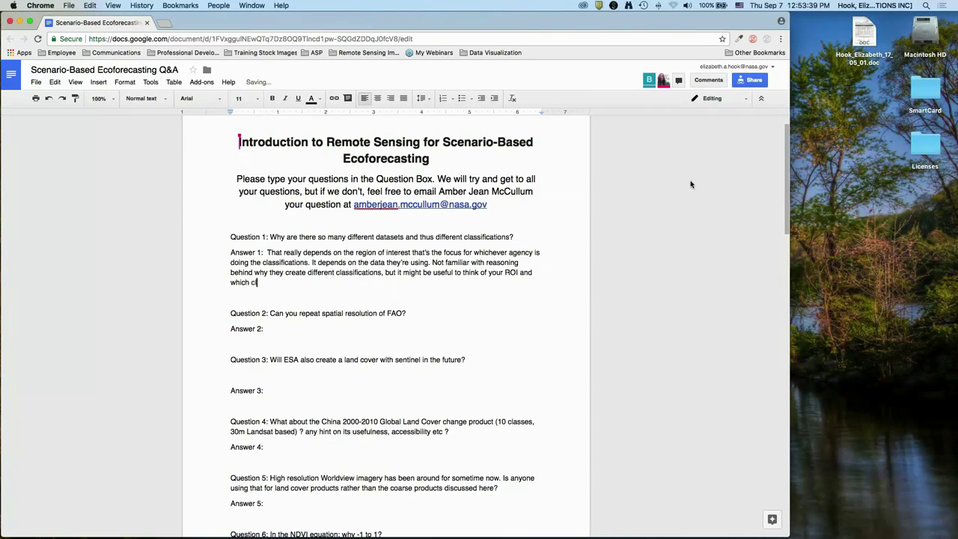
text(assification scheme is fo)
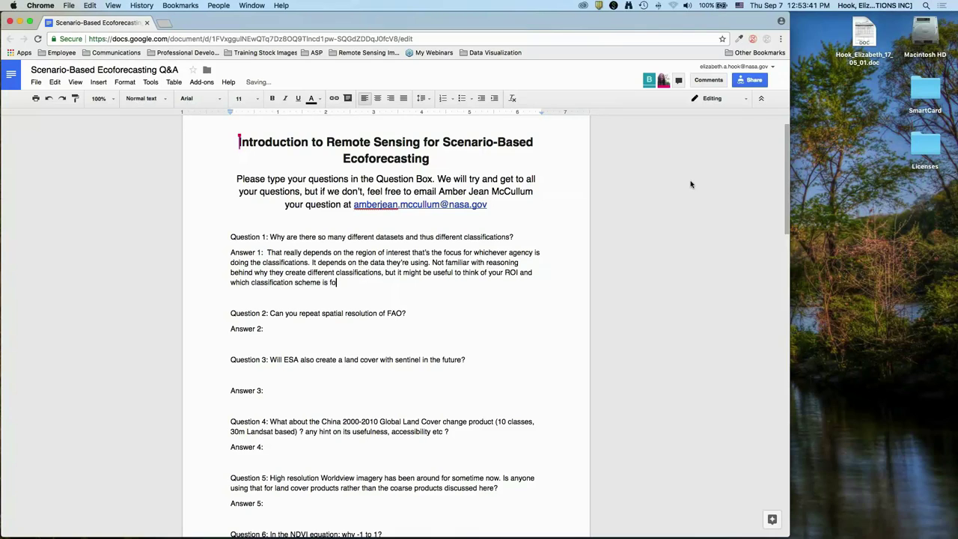
text(cused on that area. There are some common)
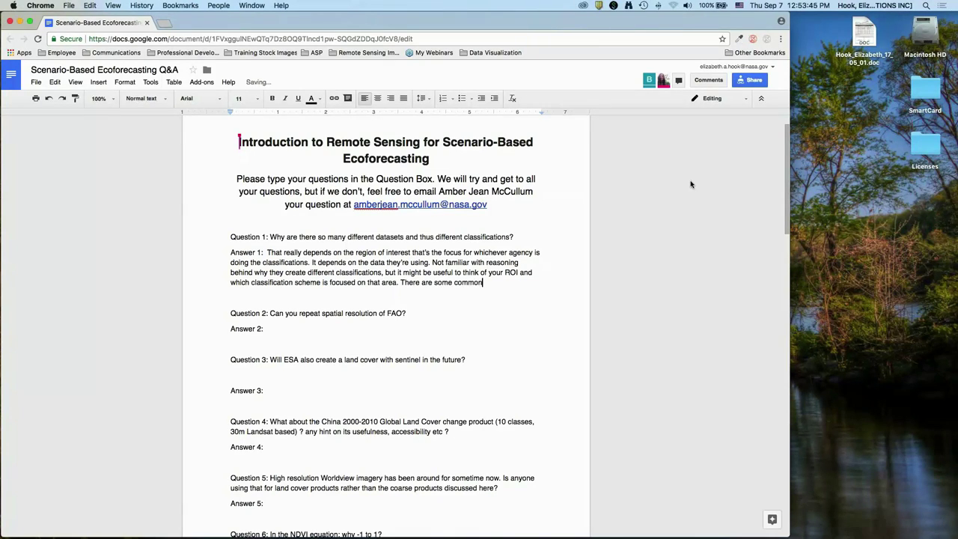
text(ly used ones (mentioned in the p)
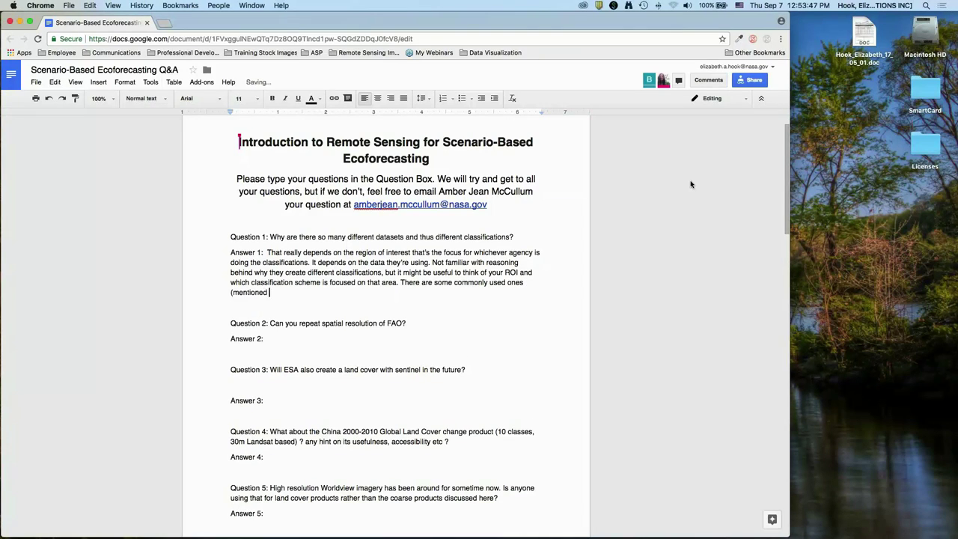
text(resentation) and it might depend on )
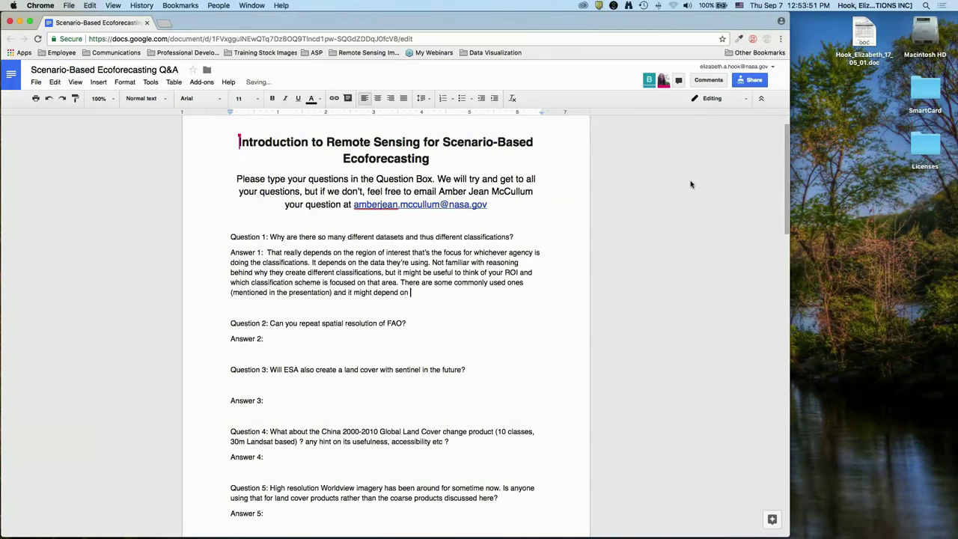
text(your interest and what kinds of designa)
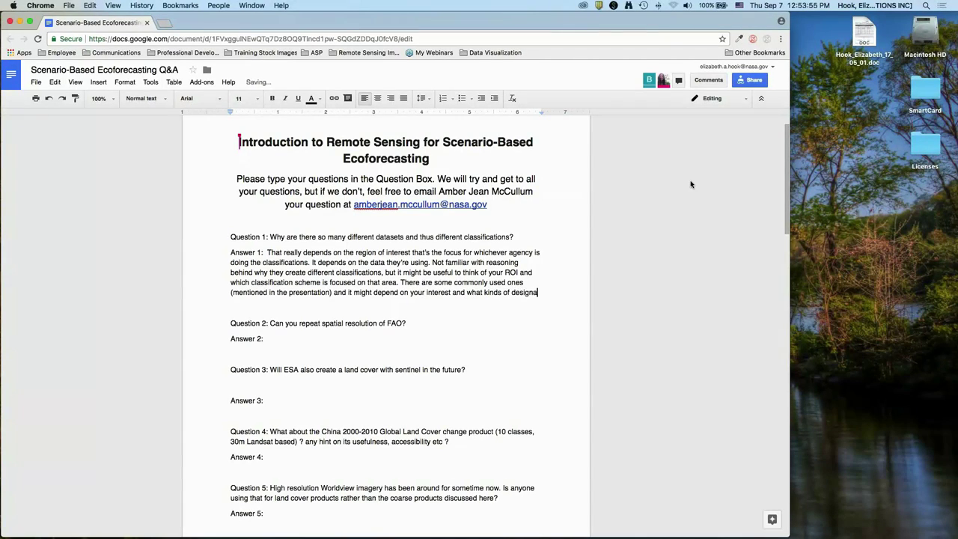
text(tions are made and if those)
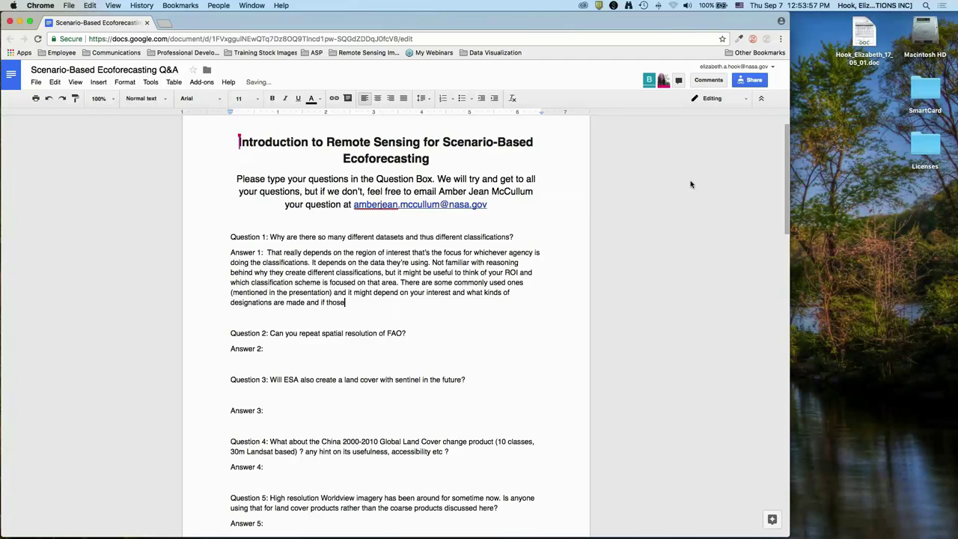
text( designations are informative for you )
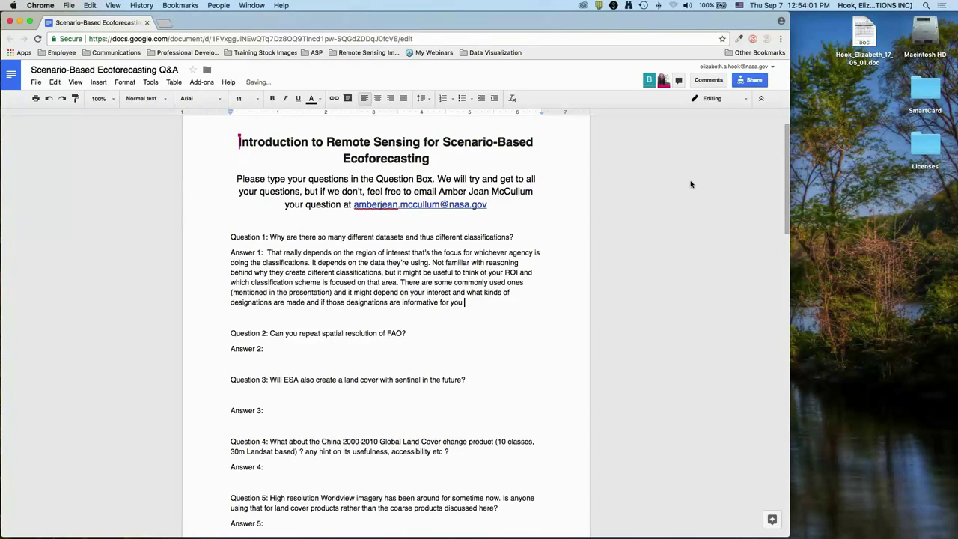
text(within your research.)
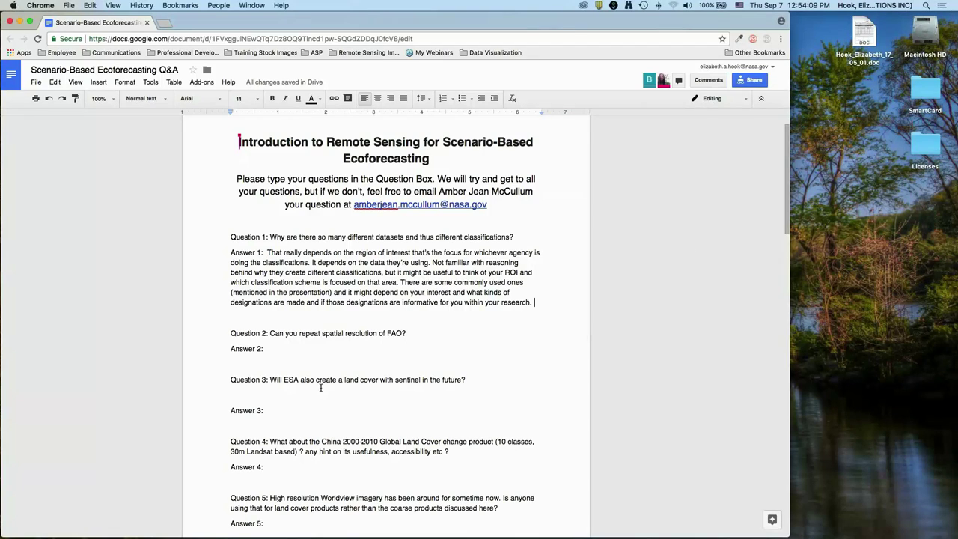
Write Answer 2: 'At 1 km - they have 11 different classifications on their portal at a resolution of 1 km'
click(360, 350)
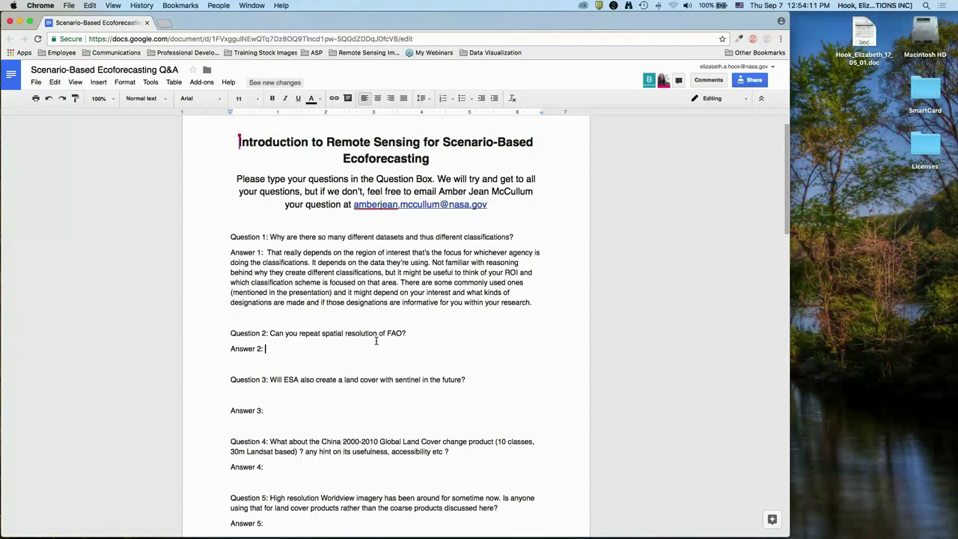
text(At 1 km)
click(347, 348)
text(- they ha)
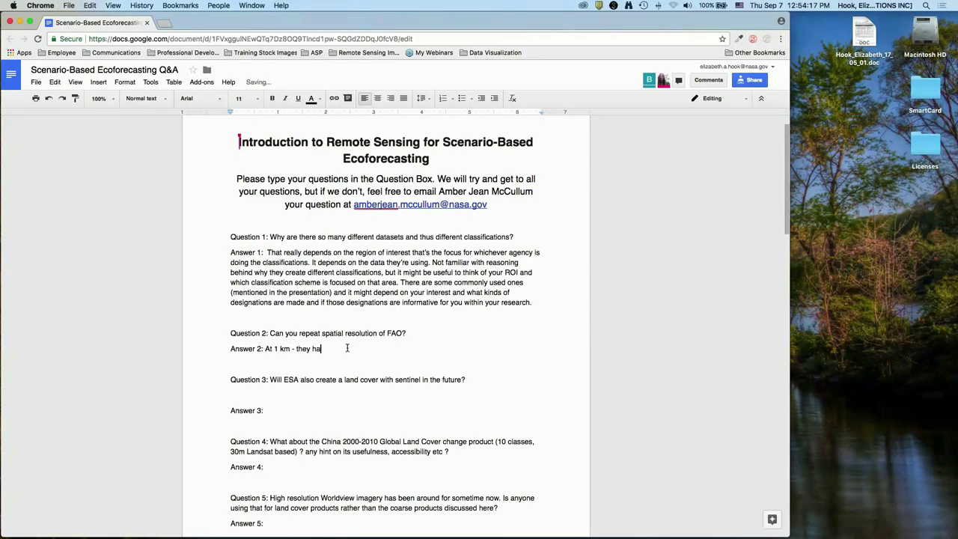
text(ve 11 different classifications on their port)
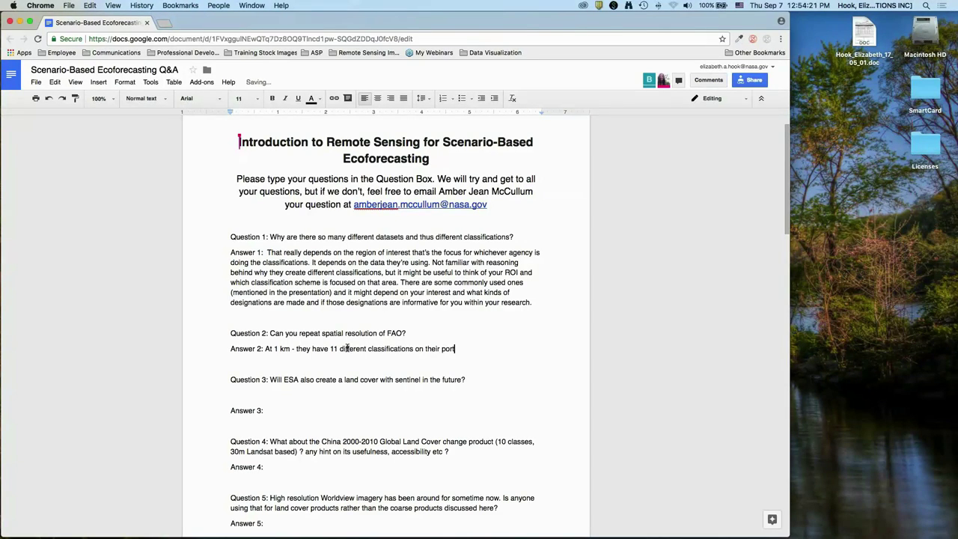
text(al at a resolution of 1 km)
Write Answer 3: no yes/no answer, but they would likely use Sentinel data, similar to Landsat
click(327, 409)
scroll(409, 383, down, 8)
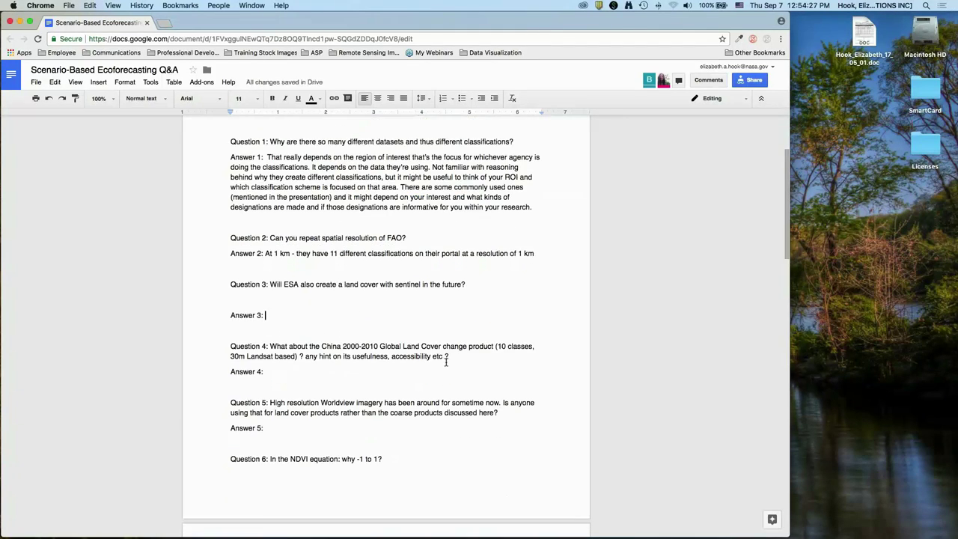
scroll(446, 363, up, 1)
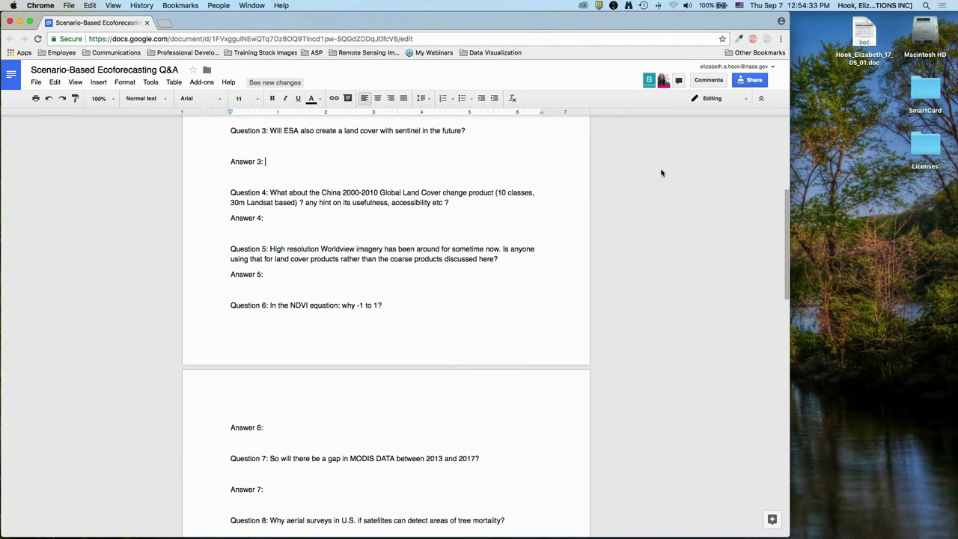
text(Can't give yes/k)
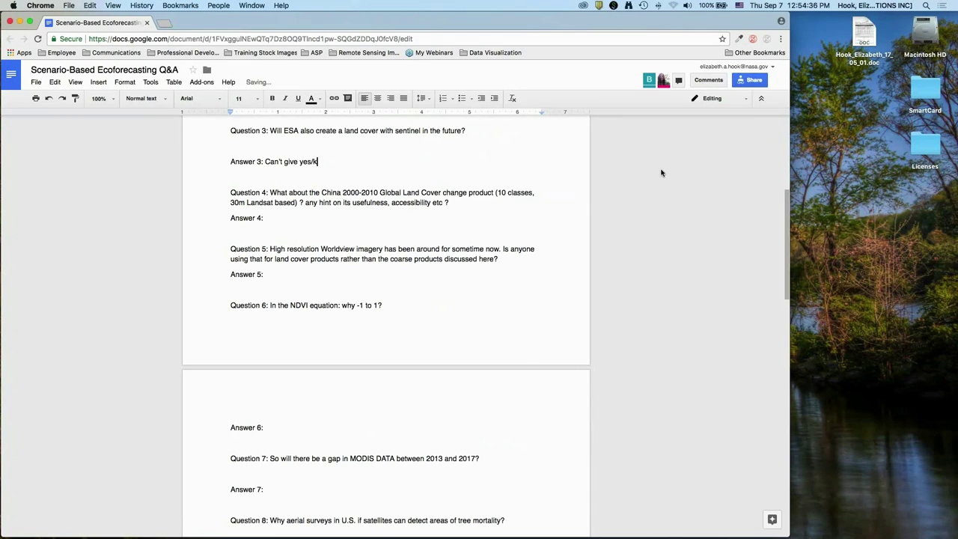
key(BackSpace)
text(no answer.)
key(BackSpace)
text(, but would imagine they woul)
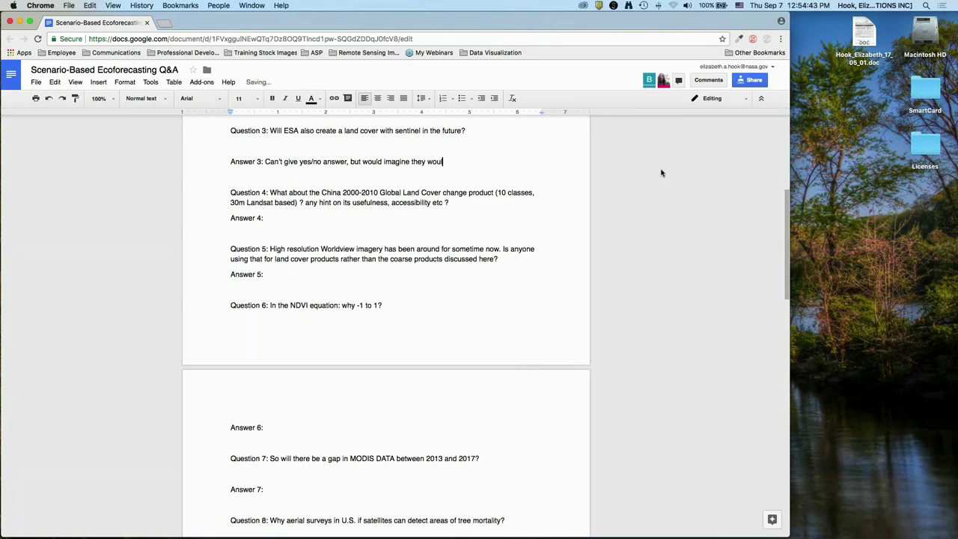
text(d use Senti)
key(BackSpace)
key(BackSpace)
text(tinel data for land cover classifi)
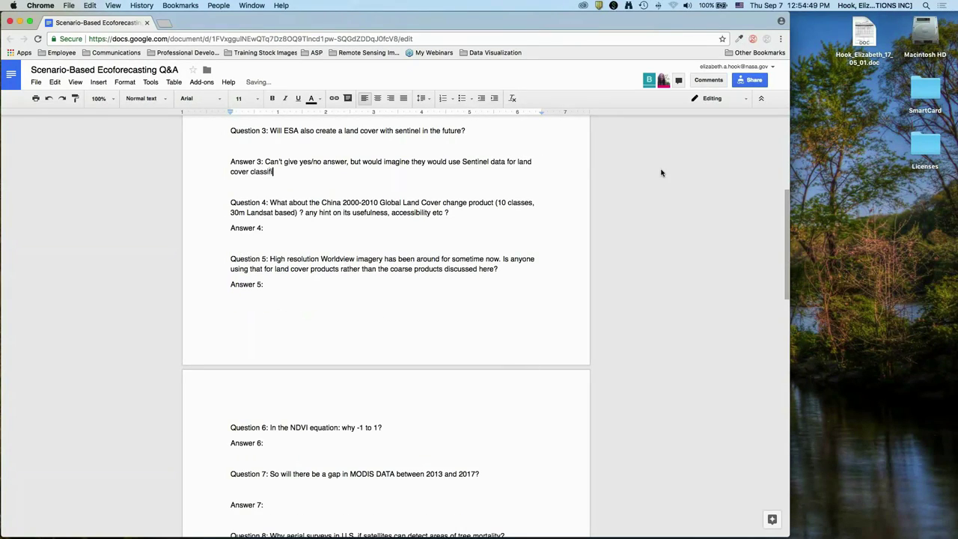
text(cations as it's similar to Lan)
text(dsat)
text(,)
key(BackSpace)
key(BackSpace)
text(.)
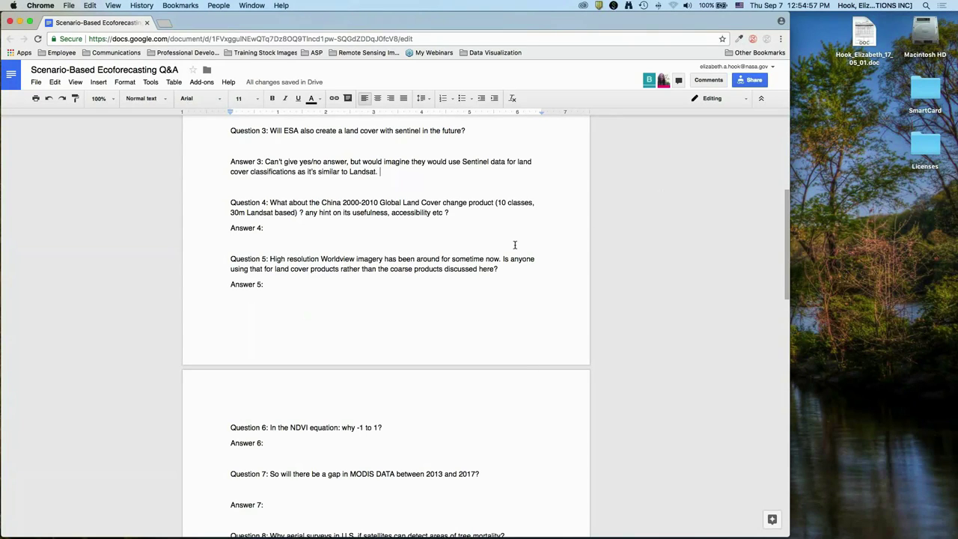
click(389, 222)
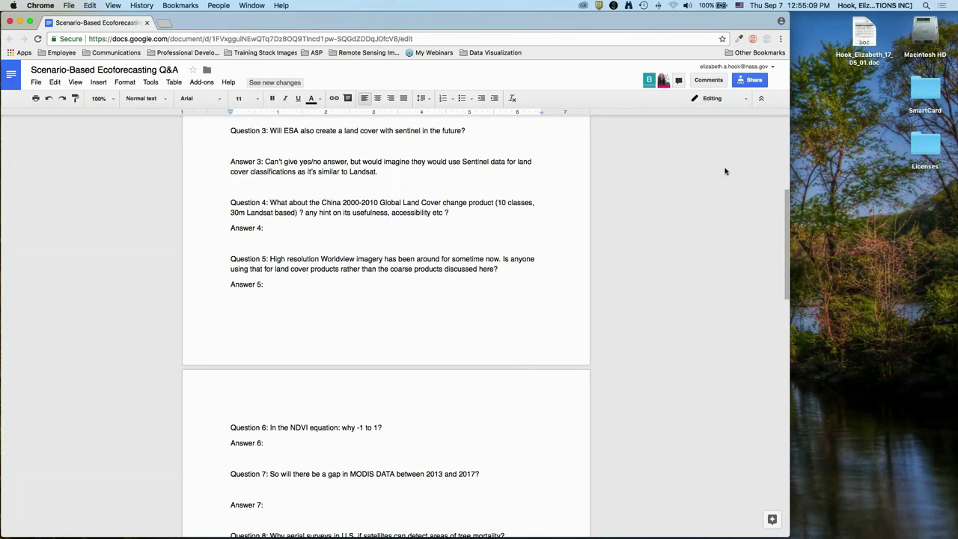
click(442, 171)
click(319, 227)
click(338, 284)
Add to Answer 5 that Worldview data has much higher spatial resolution than Landsat but has commercial limitations
scroll(339, 282, down, 3)
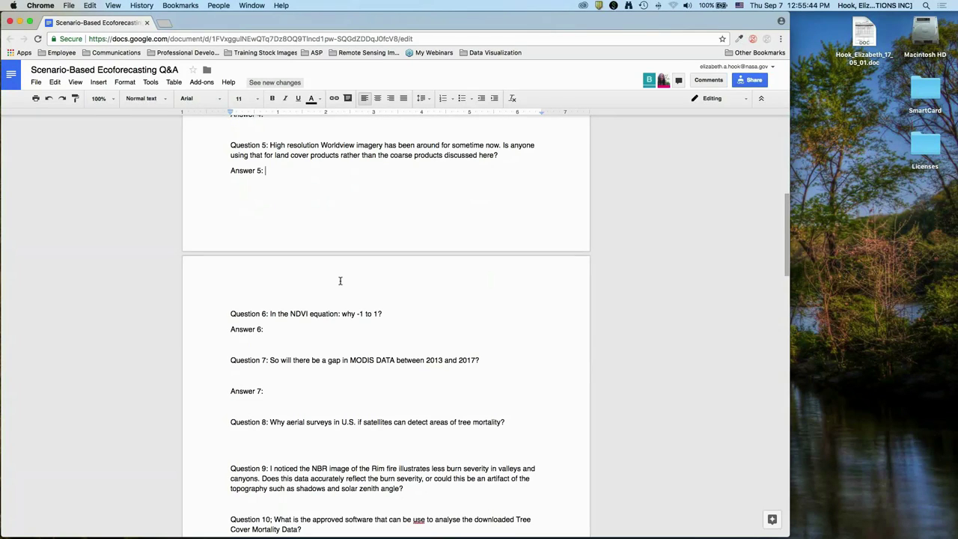
text(We )
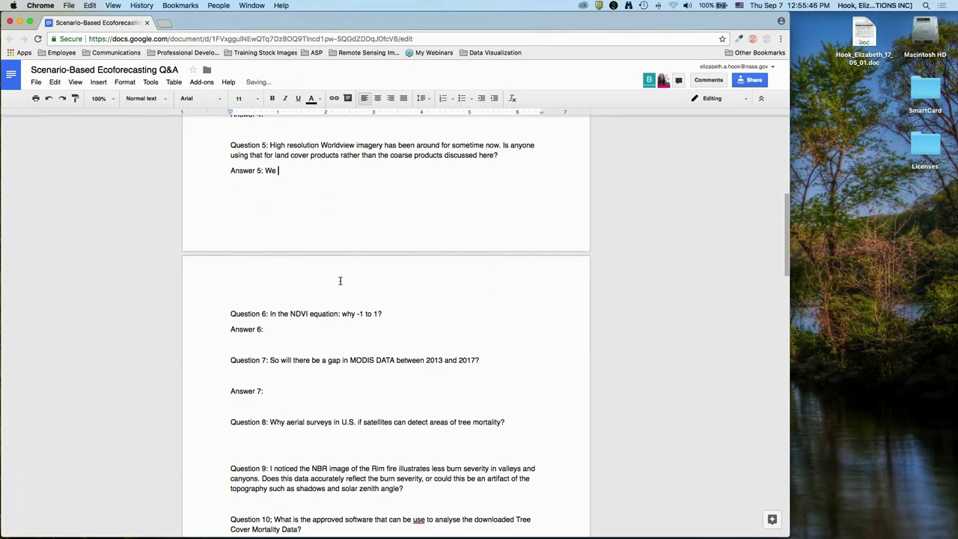
text(have been - for another job - look)
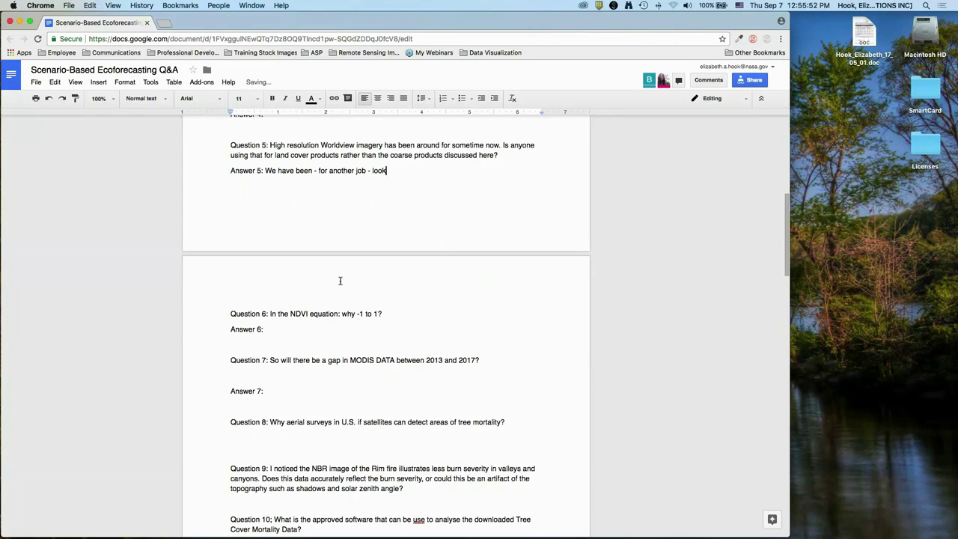
text(ing at some of the Worldview data and the spat)
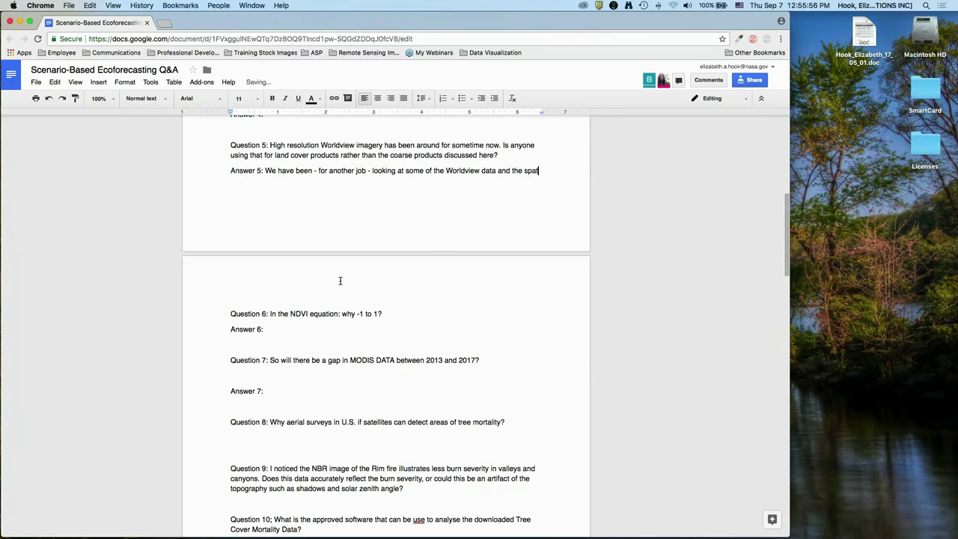
text(ial resolution is much higher.)
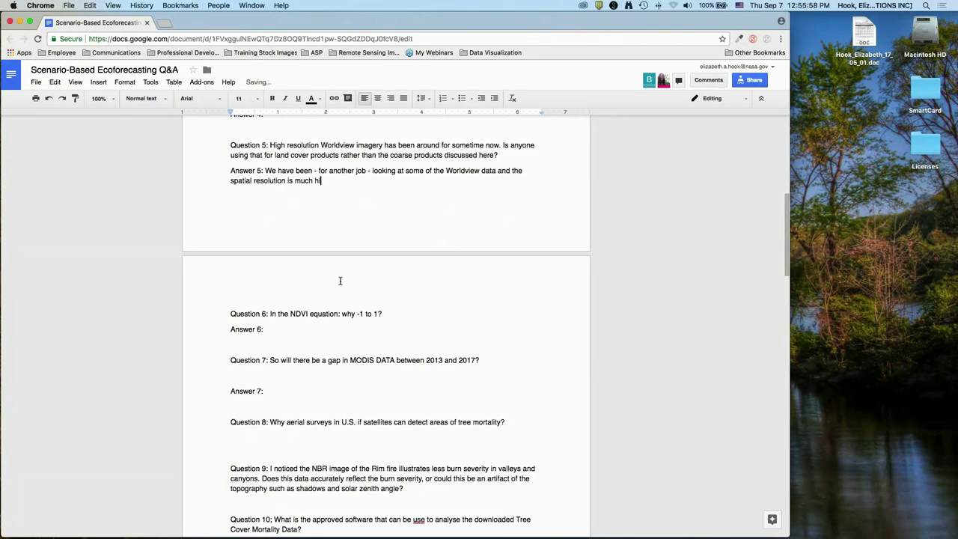
key(BackSpace)
key(BackSpace)
text(than Landsat. If)
text(you have)
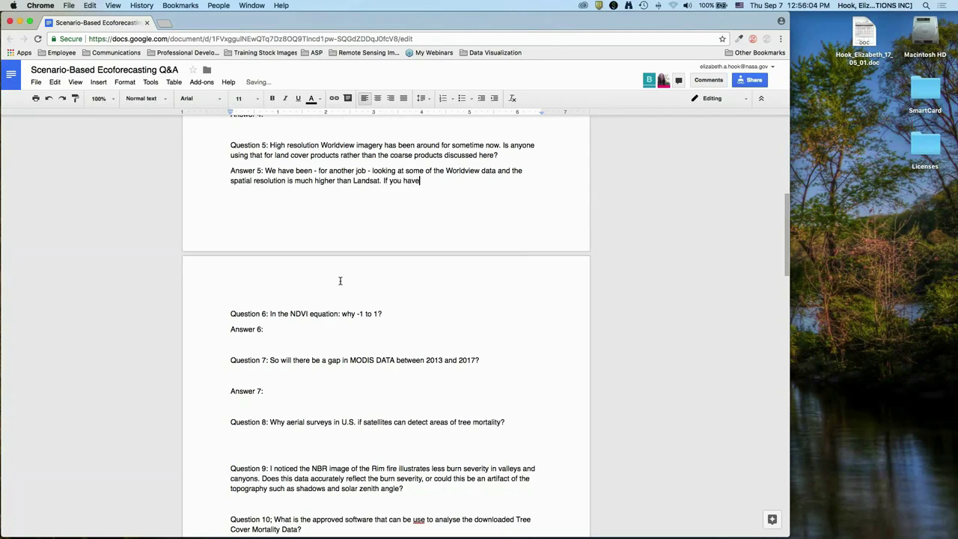
text( data available for your region, it is something)
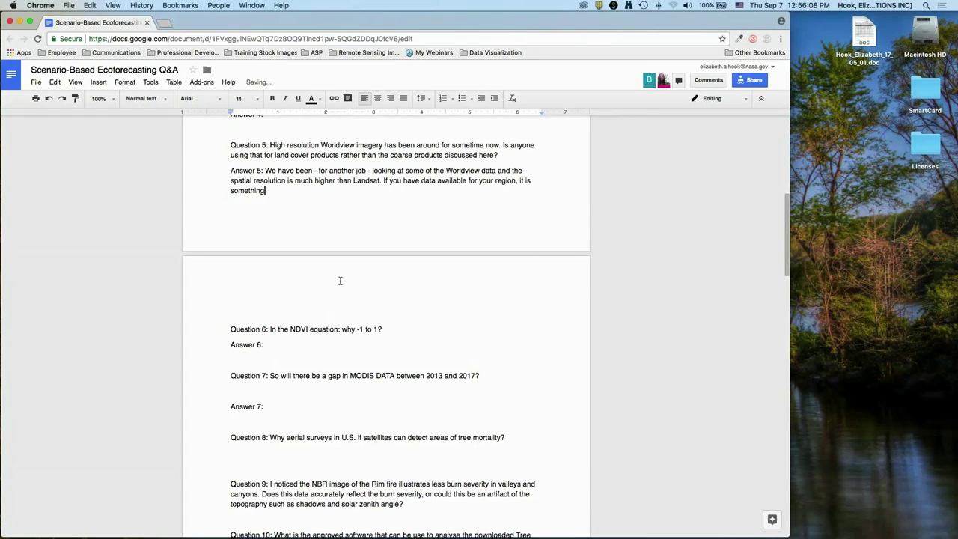
text( that isould be very useful for you. You have t)
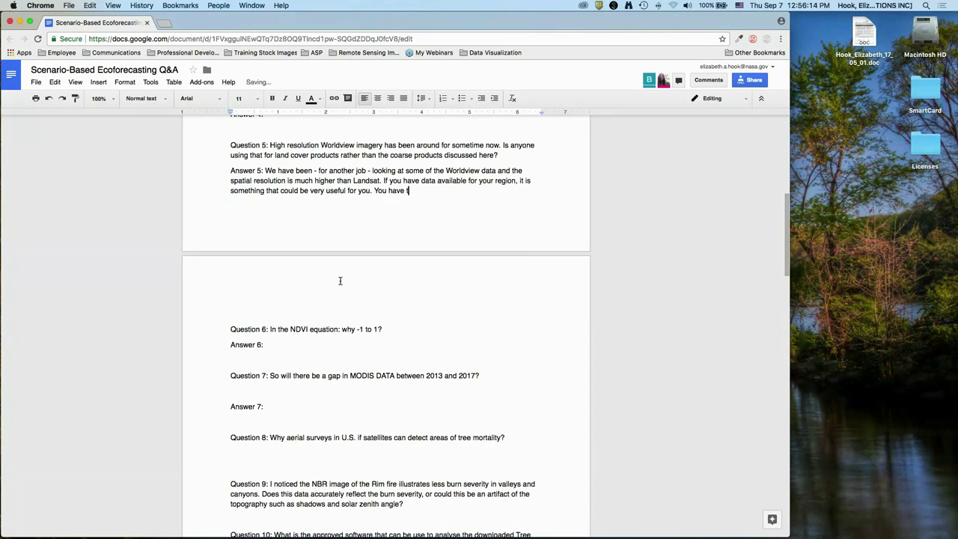
text(o think of the limitations of commerical )
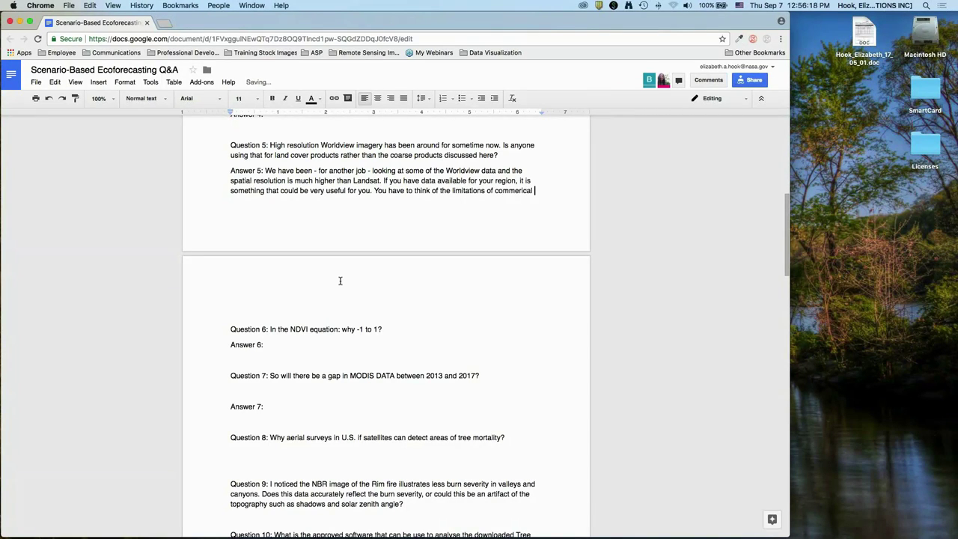
text(satellite data: )
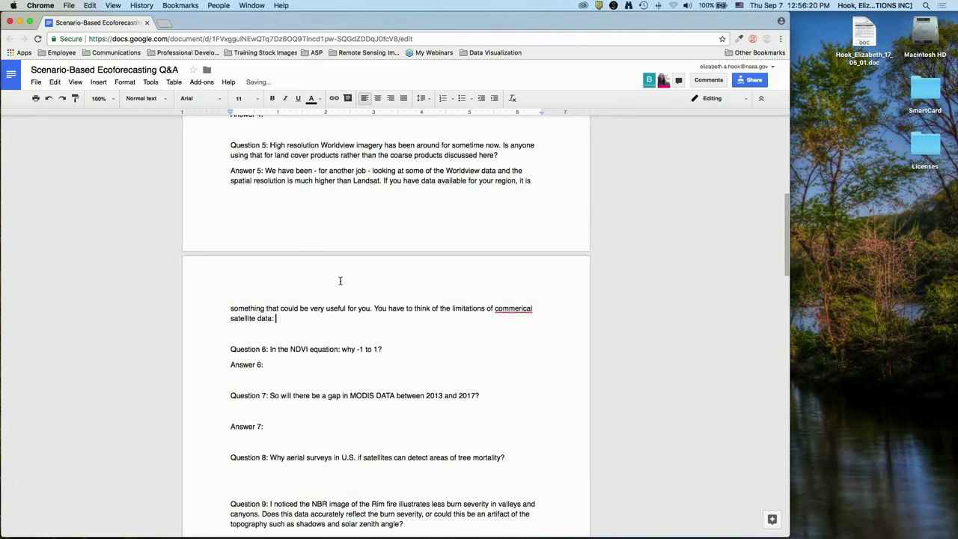
text(unless you're with gov't or tribla)
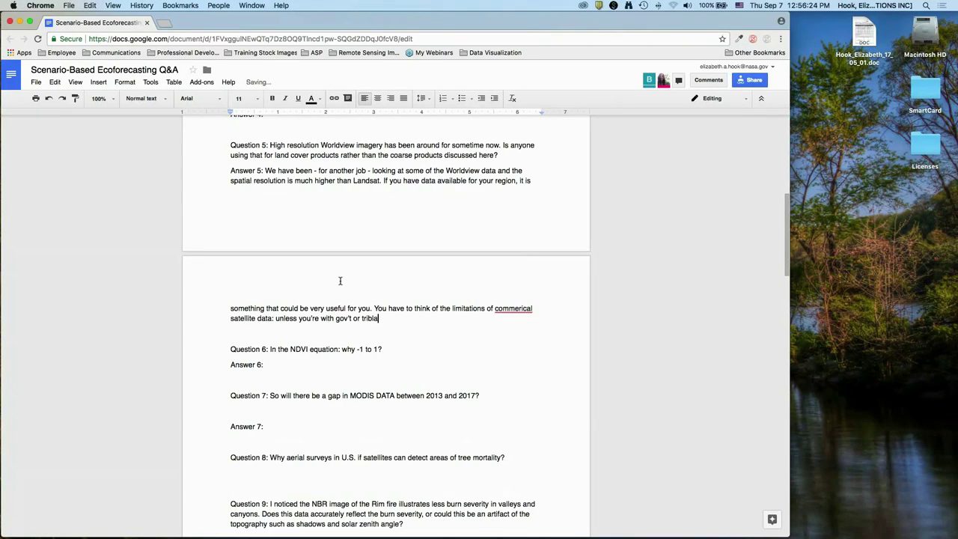
text( org, you have to pay for the data. They are)
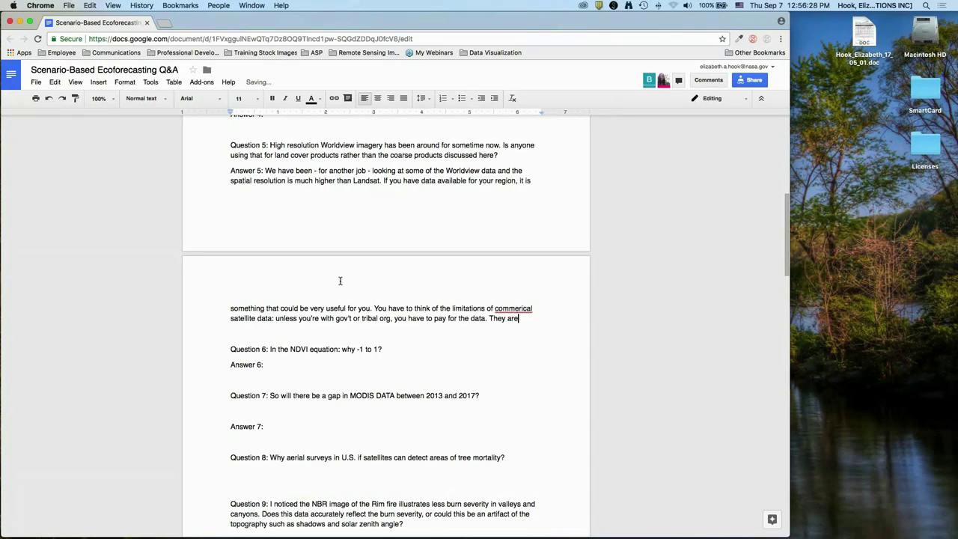
text( colected on ba)
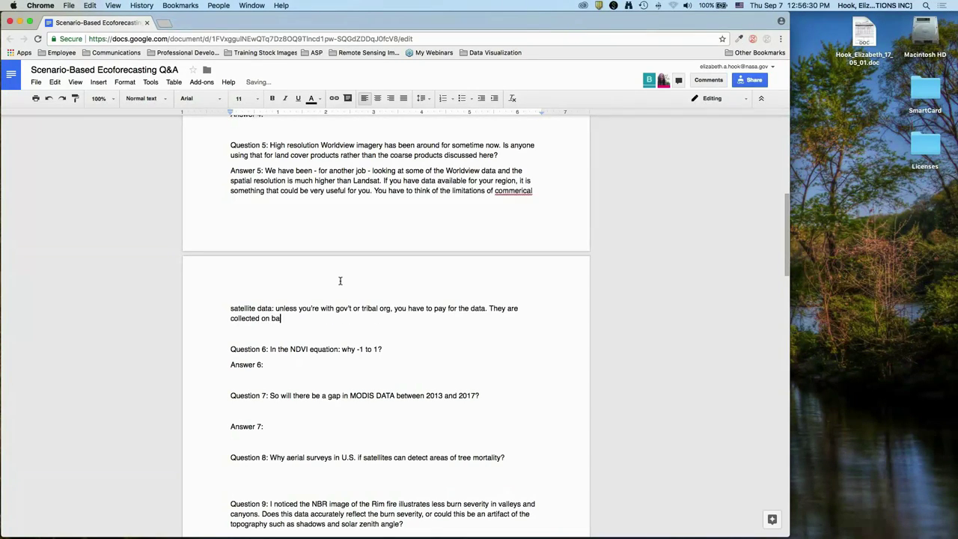
text(sis of request (as far as I understand it))
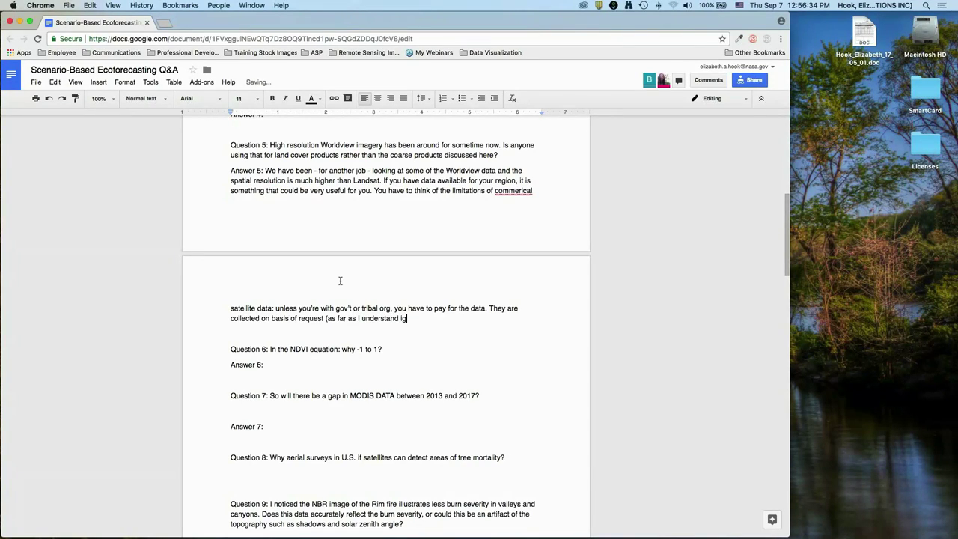
text( so there may not be data availab)
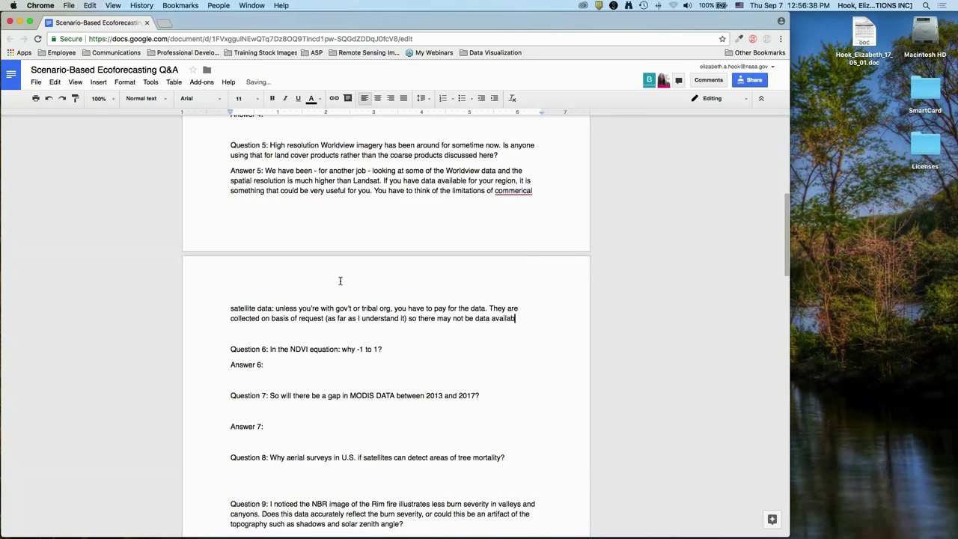
text(le in your region that you)
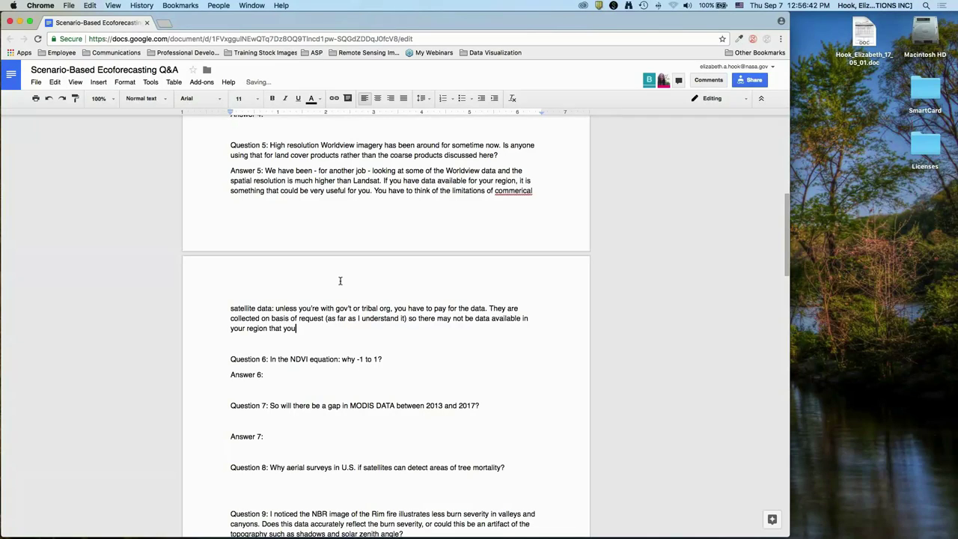
text(r are interested)
text( in. Yes, there's the befi)
text(nefit of higher spatial reso)
text(lution, which migh)
text(t allow you to)
text( ID different classifications of )
text(land cover more specificall)
text(y, or designate with )
text(higher accuracy, but there are )
text(limitations. The data )
text(isn't globally, free)
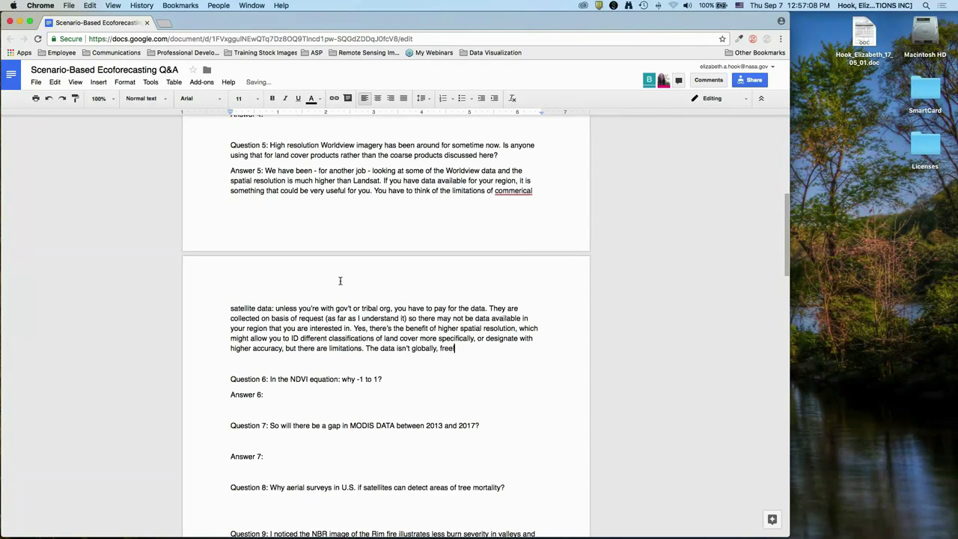
text(ly vailable and they might be provid)
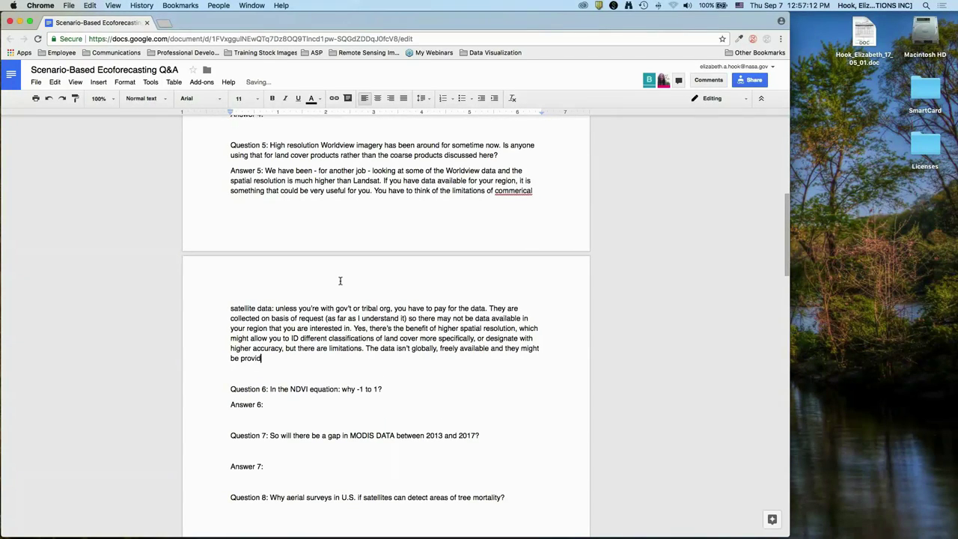
text(ed at a different temporal resolution depending on )
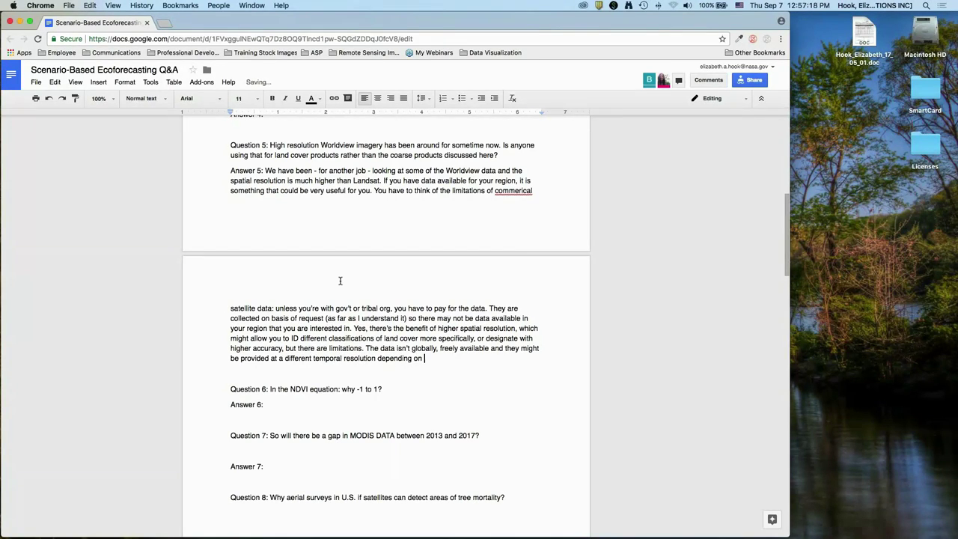
text(your study area.)
Correct the misspelling 'commerical' to 'commercial' using the spelling suggestion
right_click(521, 190)
click(546, 197)
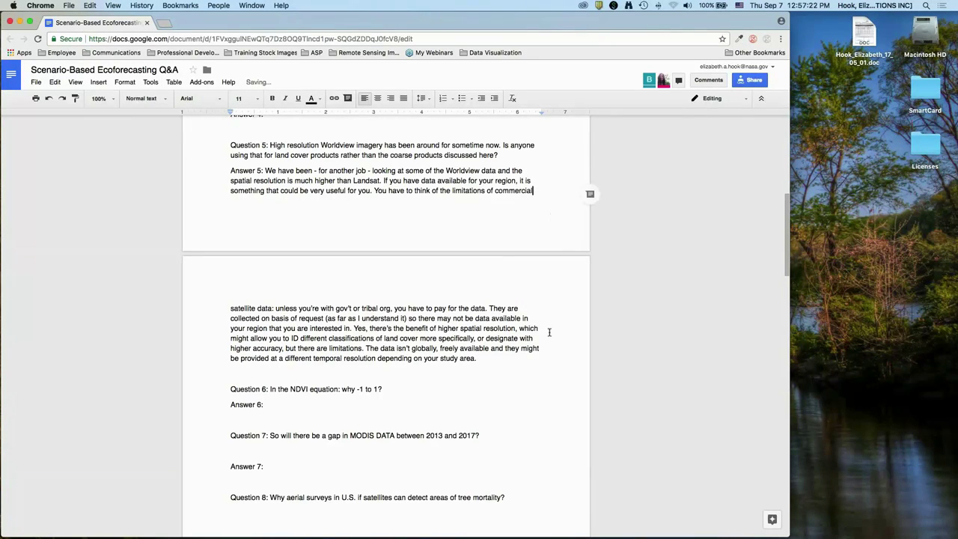
click(530, 358)
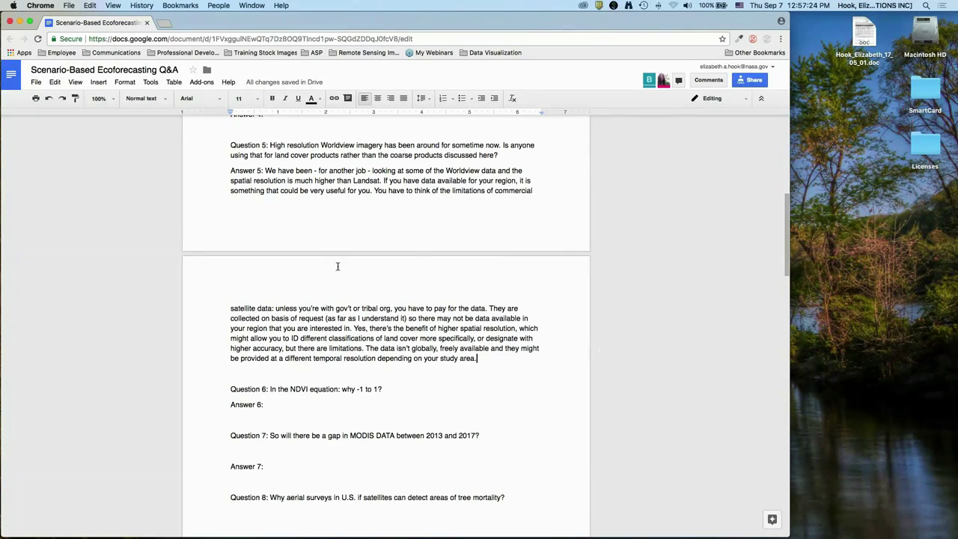
End Answer 5 with 'If you can get the data - it can be really useful.'
scroll(534, 370, down, 3)
text(IF o)
key(BackSpace)
key(BackSpace)
key(BackSpace)
text(f you can get the data - )
text(it can be really useful.)
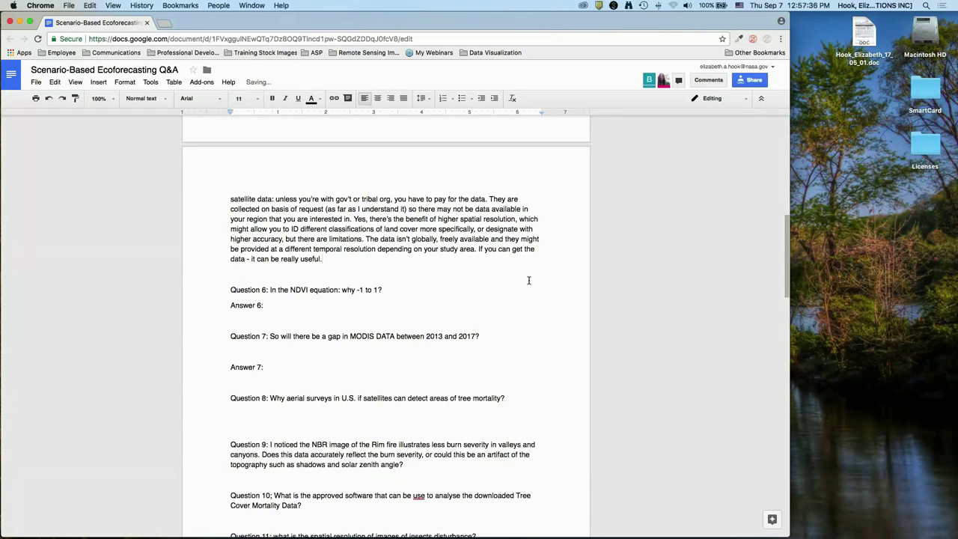
click(465, 305)
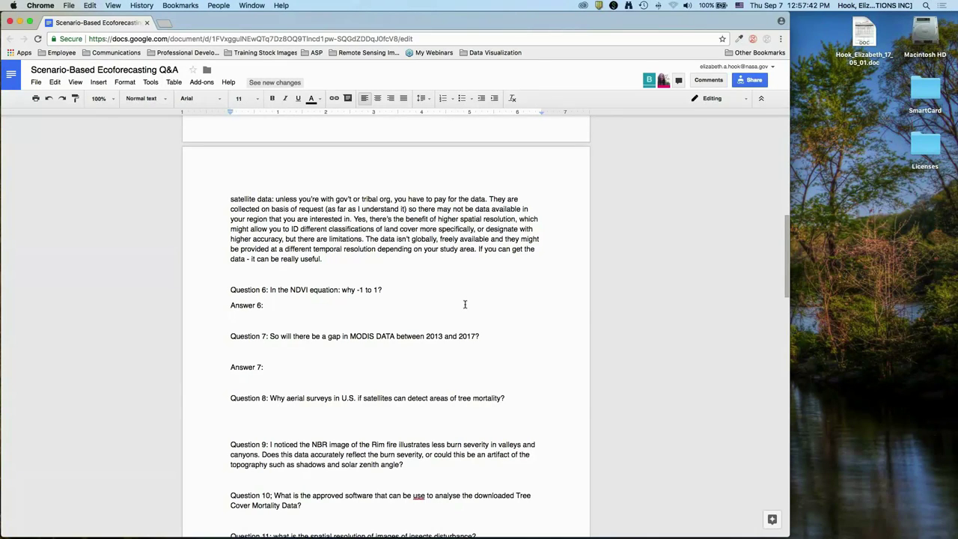
Write Answer 6: NDVI is a ratio of red and near-infrared bands (slide 34), values nearer 1 mean denser vegetation
text(NDVI is essentially a ratio of red band and near inr)
text(rared band. if you)
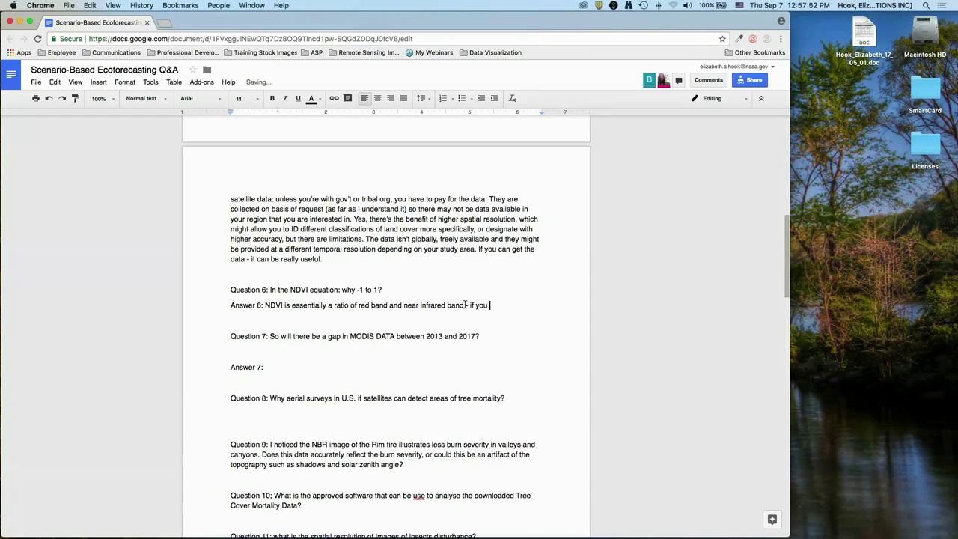
text( look back at the presentation)
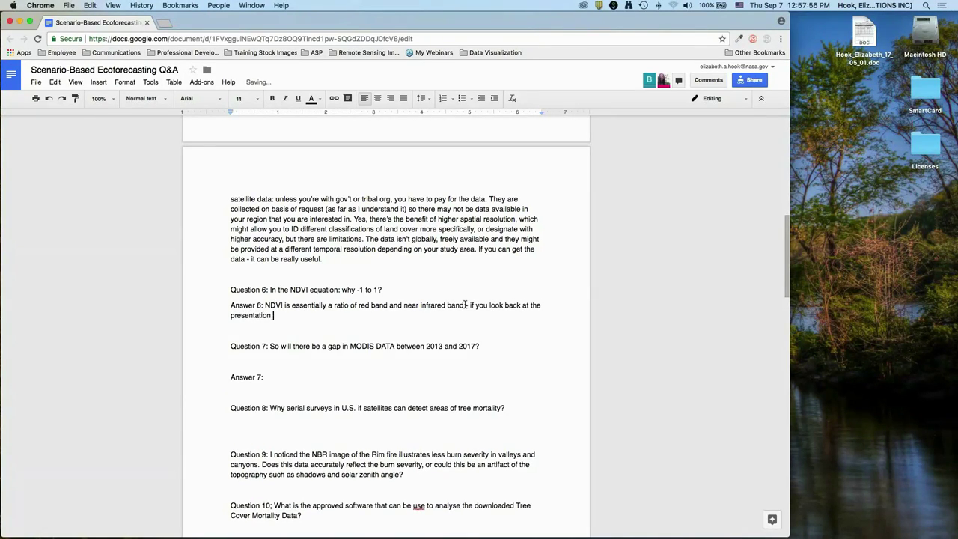
key(BackSpace)
text(, the formula is on slide 34. What it i)
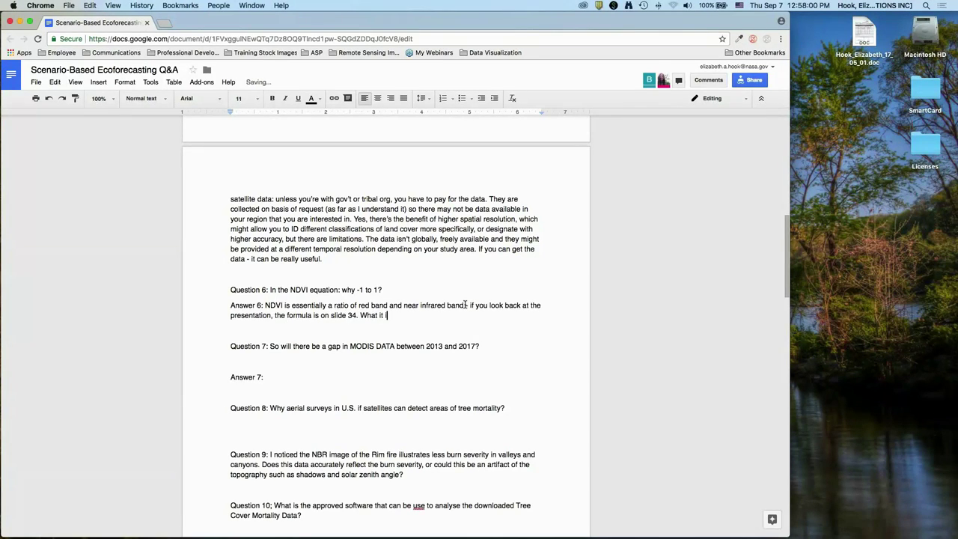
text(s is a ratio of Red )
text(being subtracted from N)
text(IR. This is the difference betwe)
text(en the absorption o)
text(f the red and high ref)
text(lection of NI)
text(R for veget)
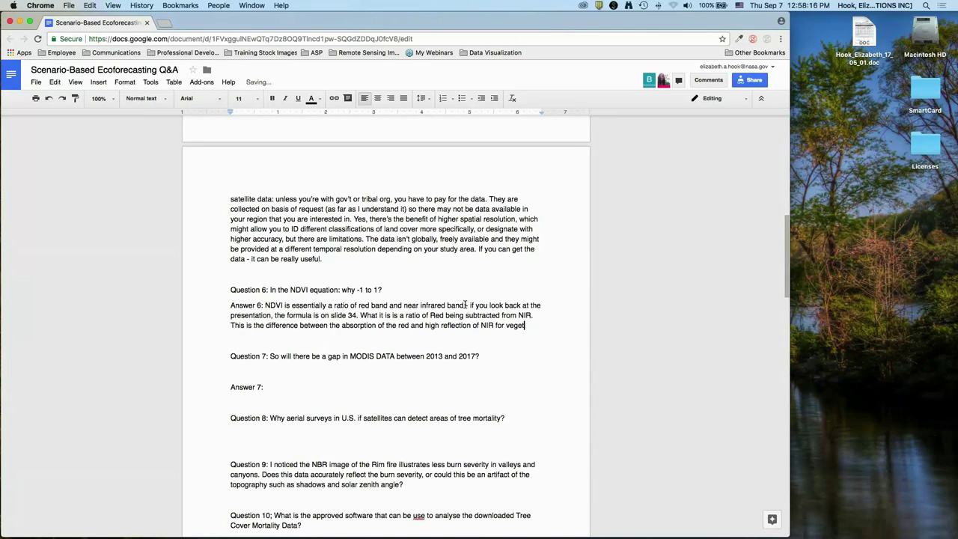
text(ation. We obtain a ra)
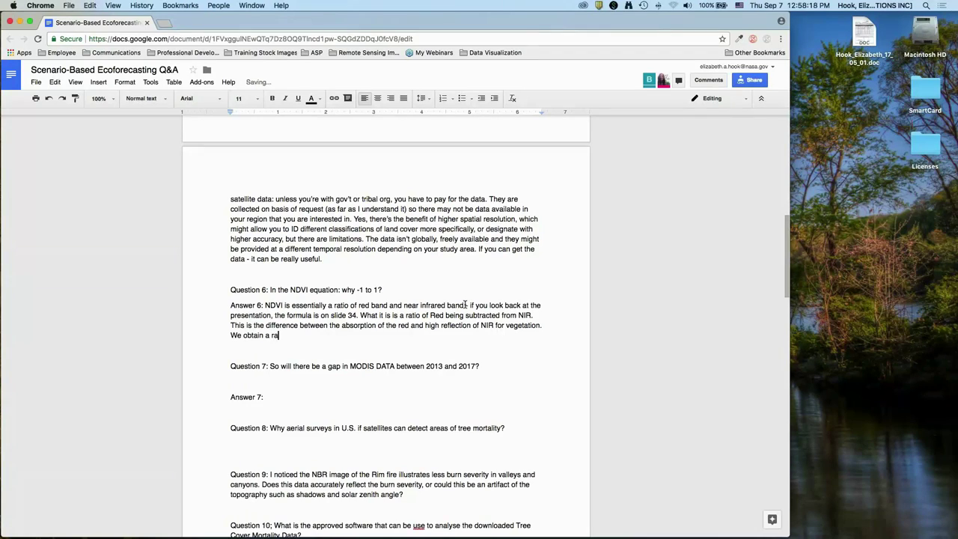
text(tio, essentially, so you get a valu)
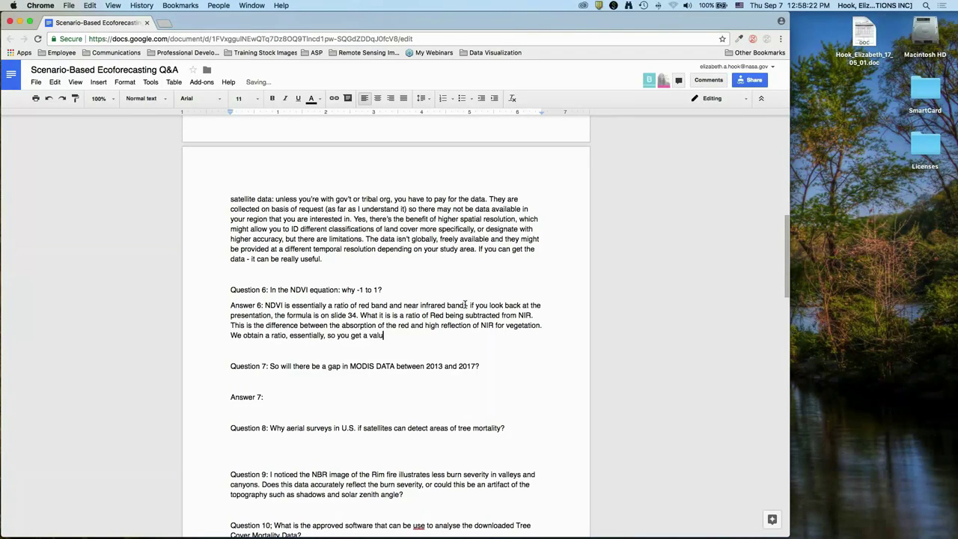
text(e between -1)
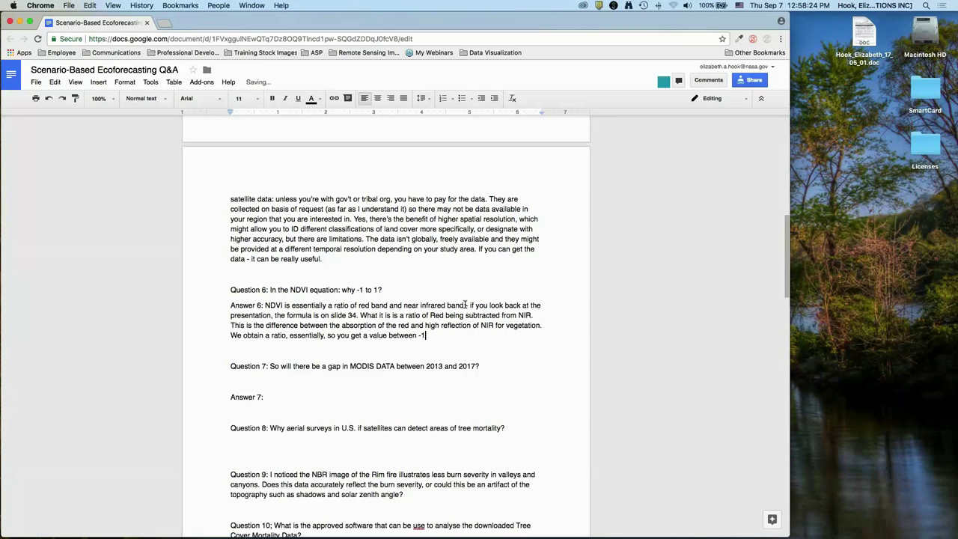
text( and 1 and anything <)
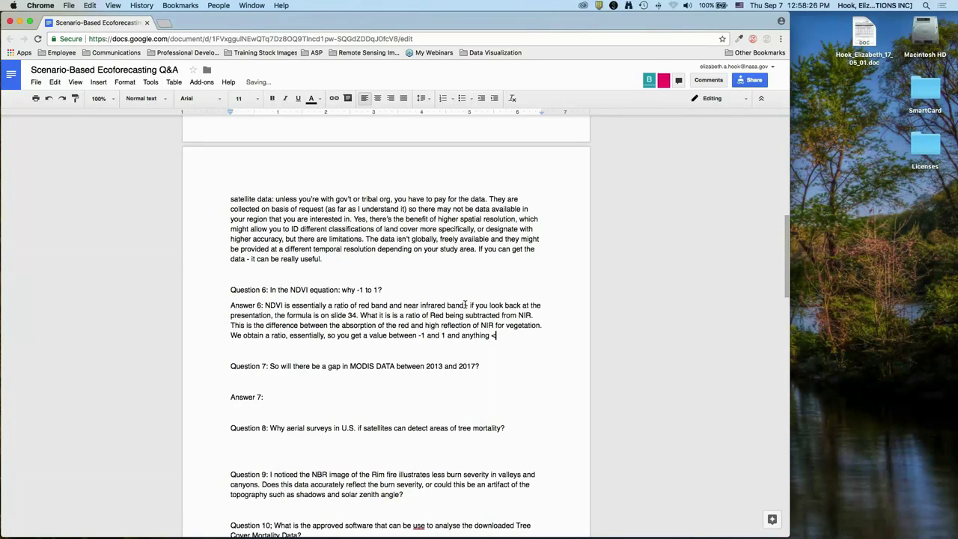
text(0 means there's n)
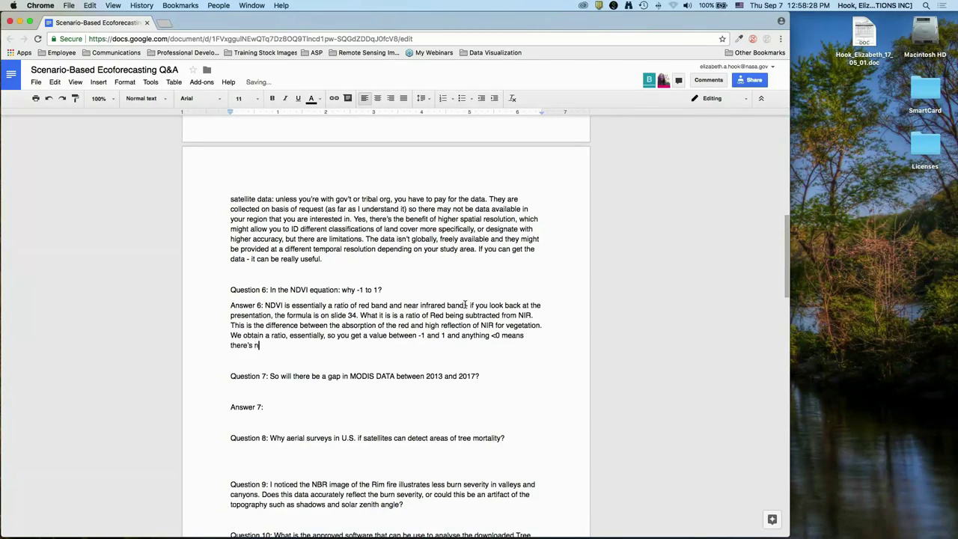
text(o vegetation, and as you increase from 0 to 1 you see the highest density of vegetation.)
key(BackSpace)
key(BackSpace)
text(w)
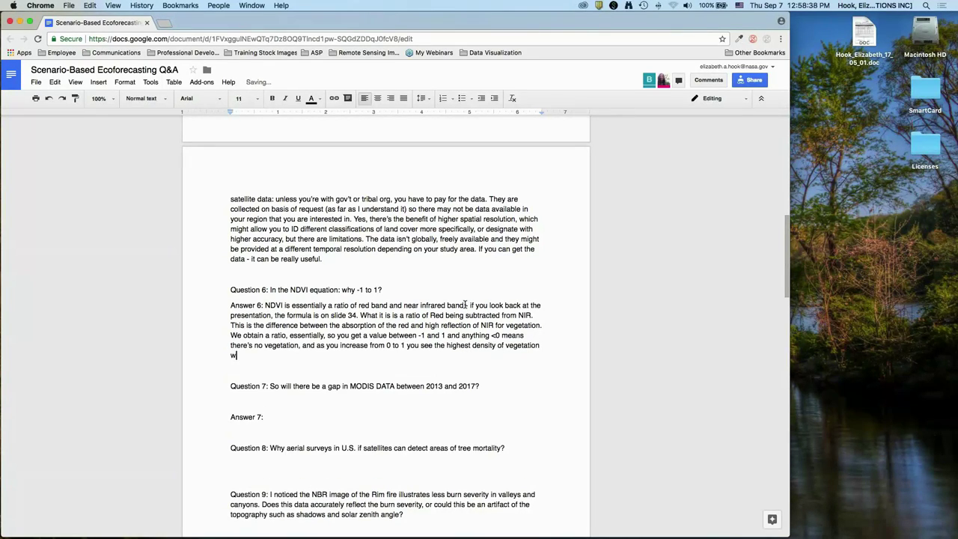
text(hen you get closer to 1 for NDVI.)
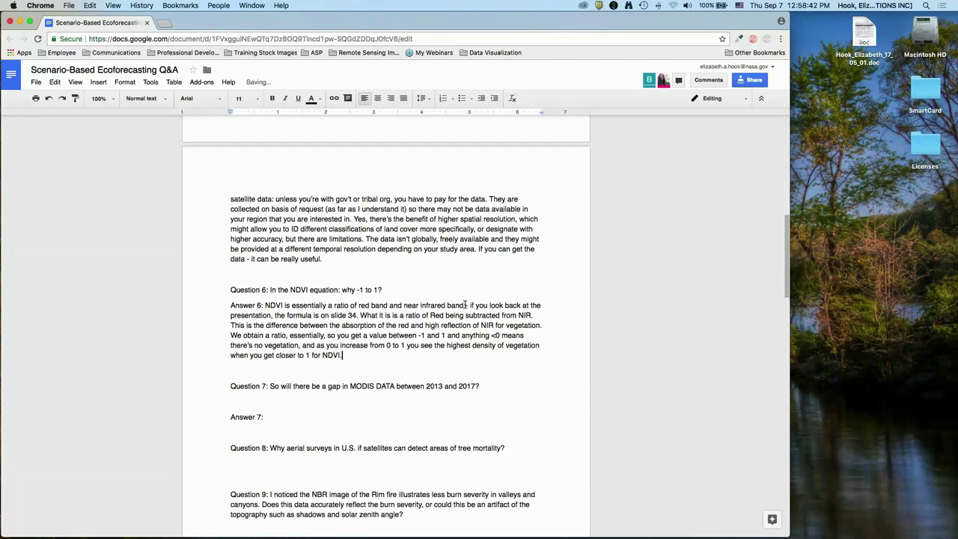
Delete the blank line between Question 7 and Answer 7
click(488, 397)
key(BackSpace)
key(Down)
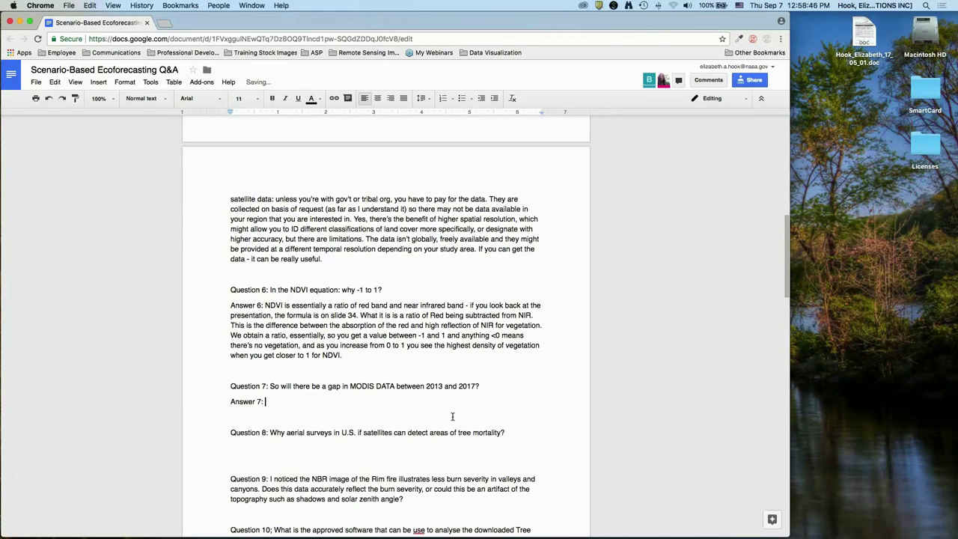
scroll(473, 390, down, 3)
key(Down)
key(Down)
key(Down)
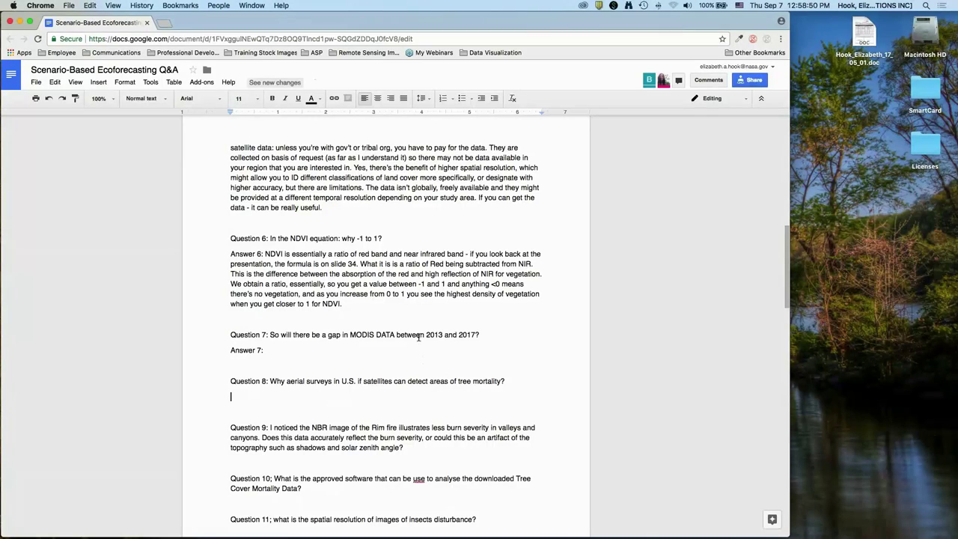
click(416, 349)
Write Answer 7: no 2013–2017 MODIS gap thanks to NASA's new version, then add 'Answer:' under Question 8
text(No ga)
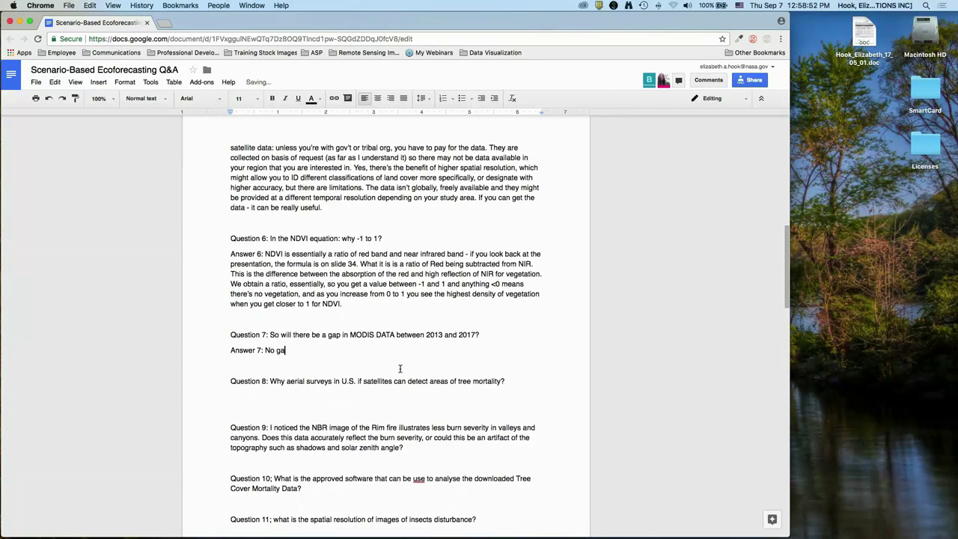
text(p in data availability between 2013 and 2017 - NASA )
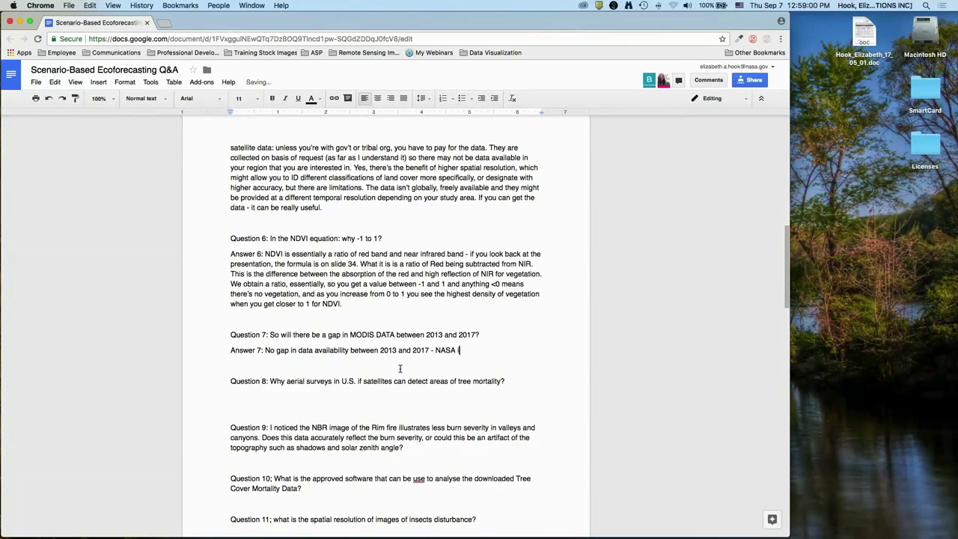
text(is creating a new version. For each version of)
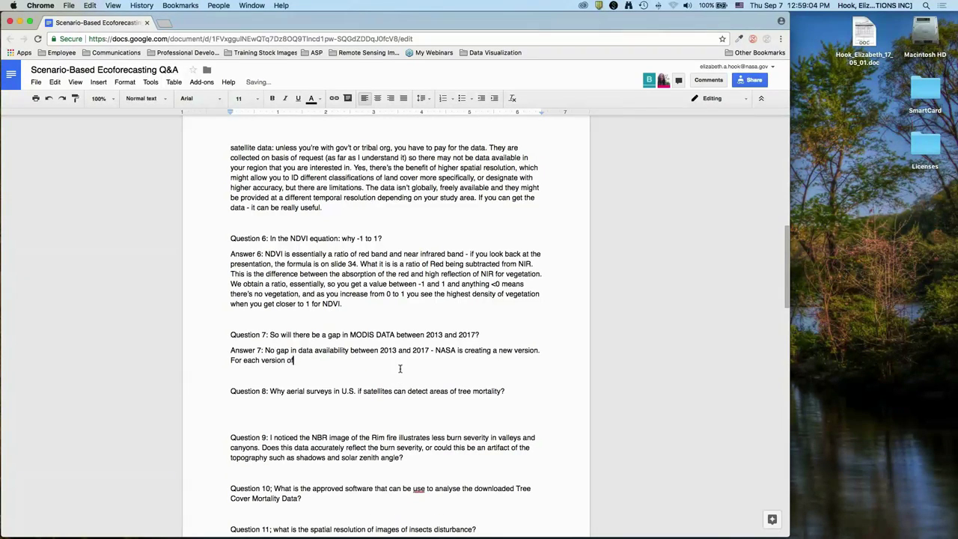
text( data releases there are algorithm updat)
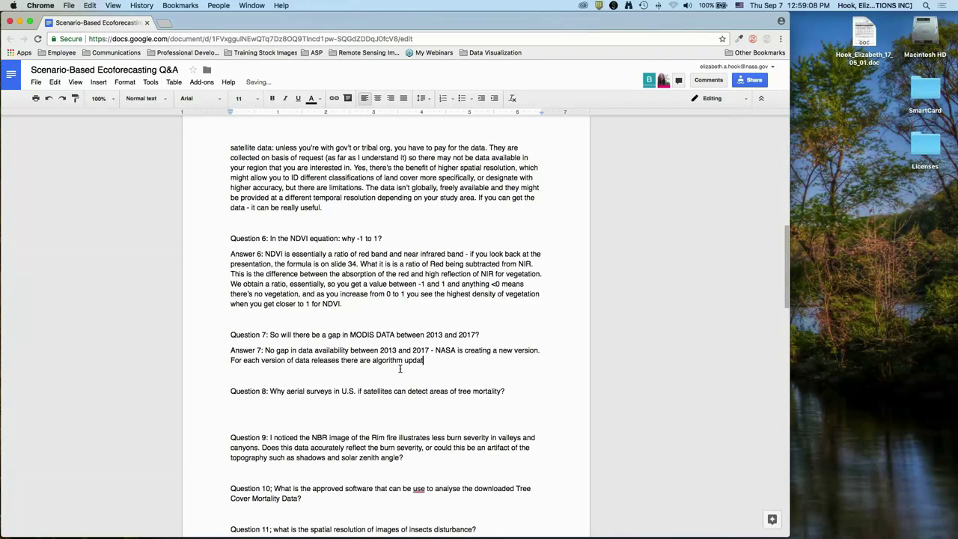
text(es, things like cloud masking is impro)
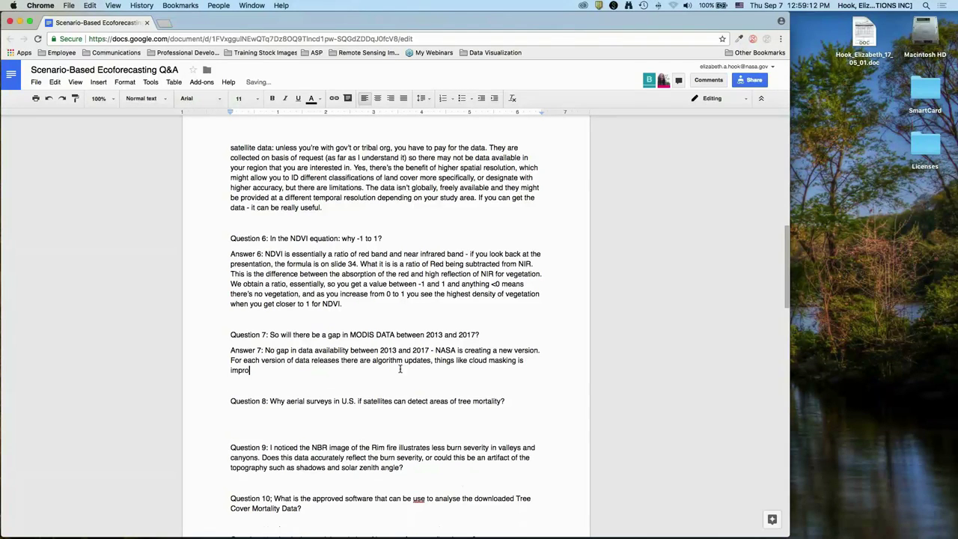
text(ved. With version 6 all data will be available, they just)
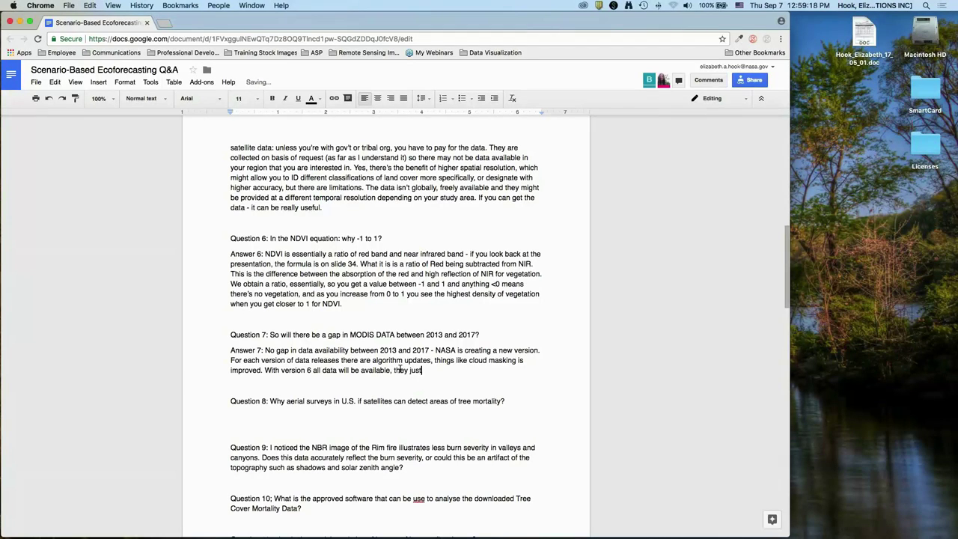
text( haven't released the v)
text(or us)
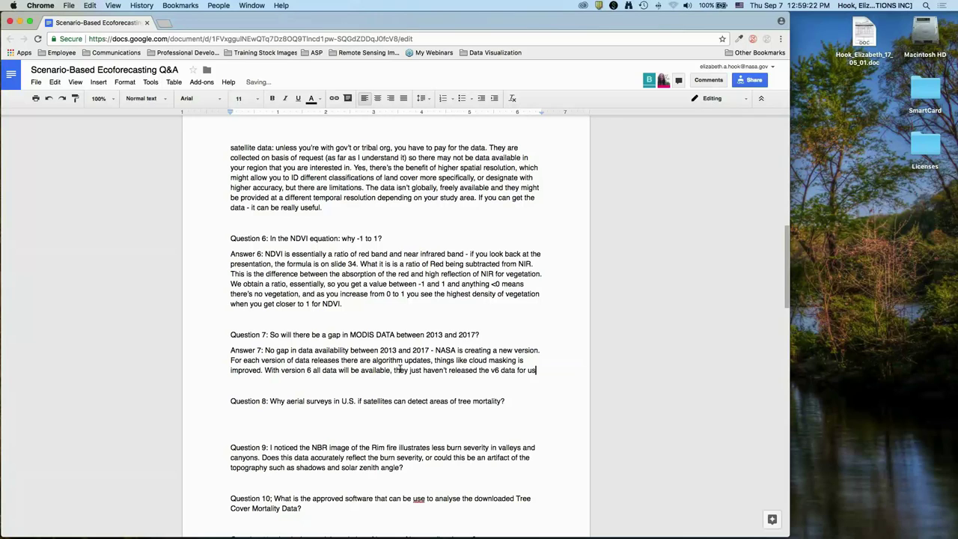
text(e yet. Those data will be av)
text(ailable for that time ran)
text(ge, so there isn't neces)
text(sariiy a gap in MODIS data)
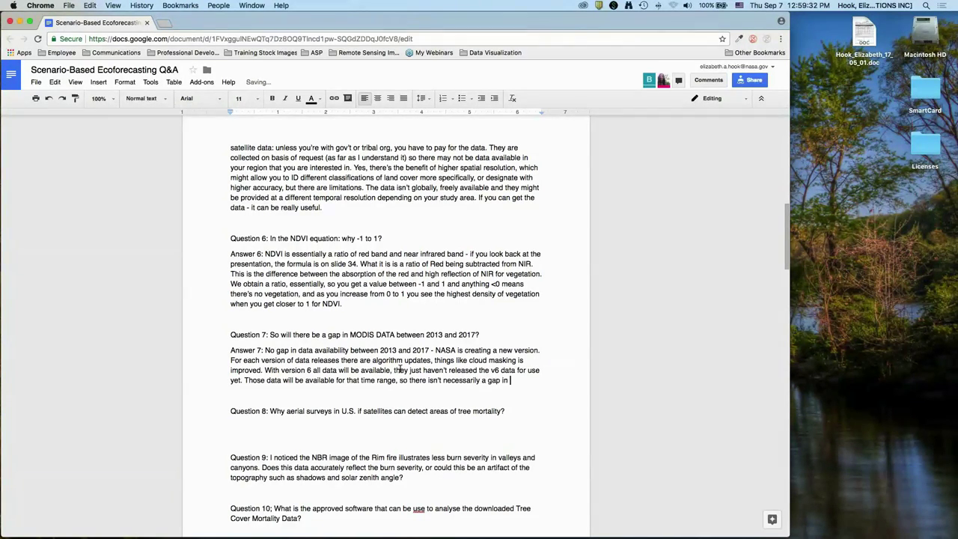
text( avlil)
key(BackSpace)
key(BackSpace)
text(ilabilit)
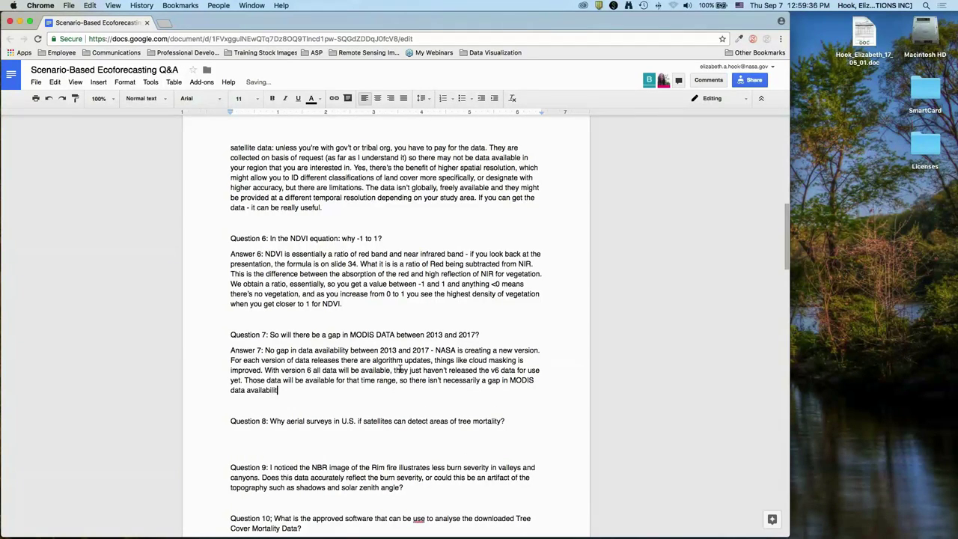
text(y.Answer:)
Start Answer 8 on spatial vs temporal resolution and the pros/cons of aerial vs high-resolution imagery
scroll(442, 359, down, 3)
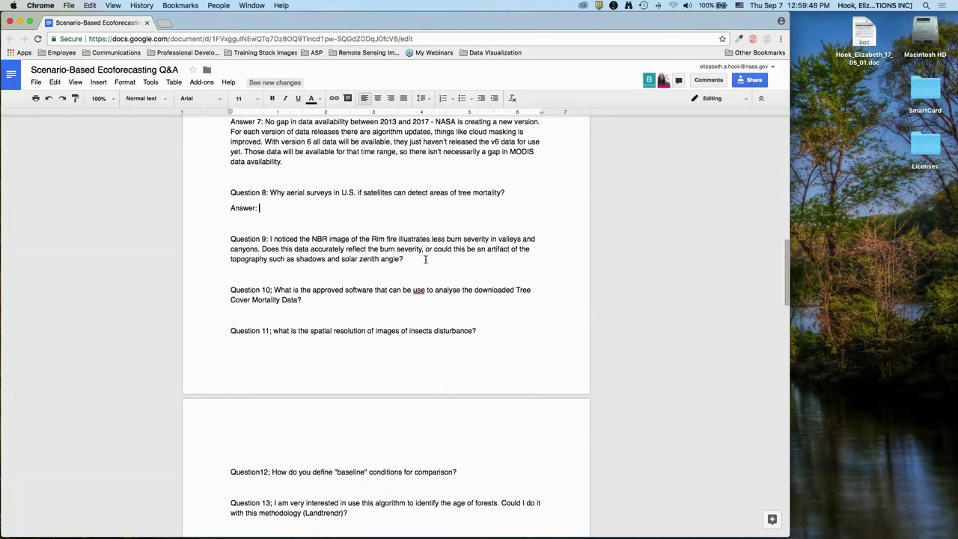
text(This goes back to th)
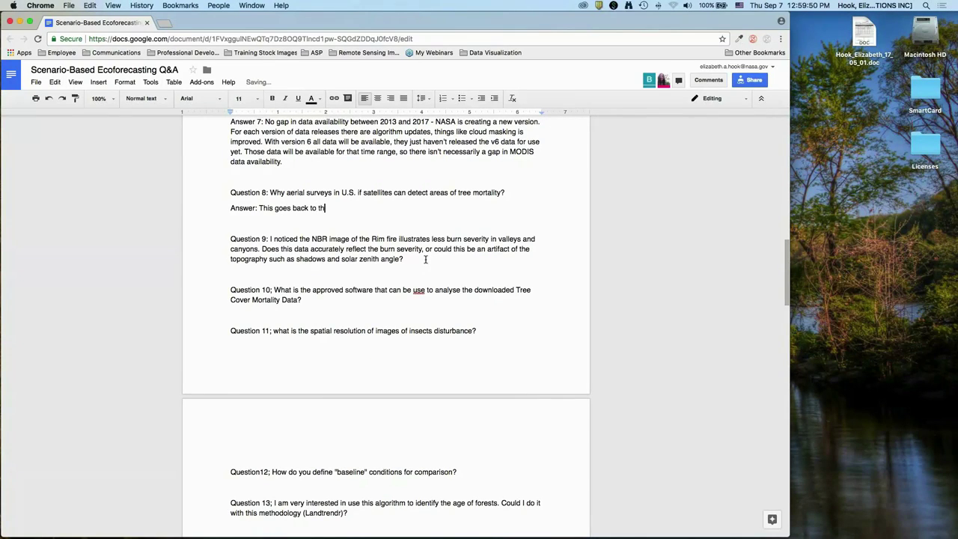
text(e conversation about resolution vs)
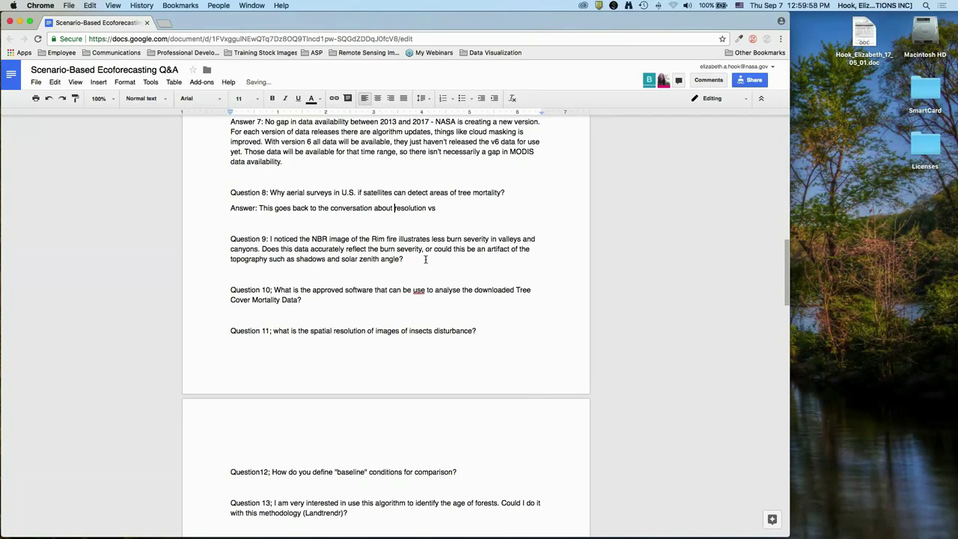
text(spatial)
key(super+Right)
text(temporal resolution.)
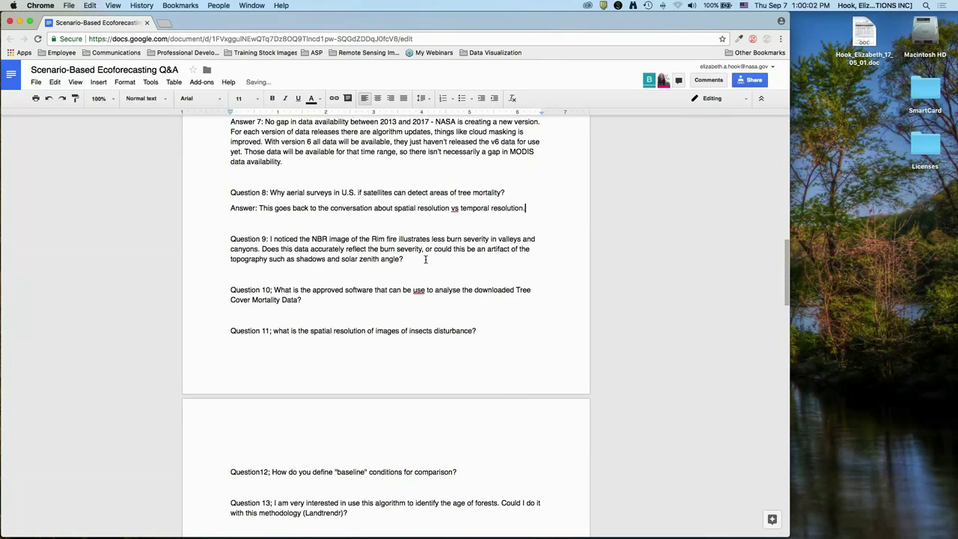
text( The Pros/Cons of t)
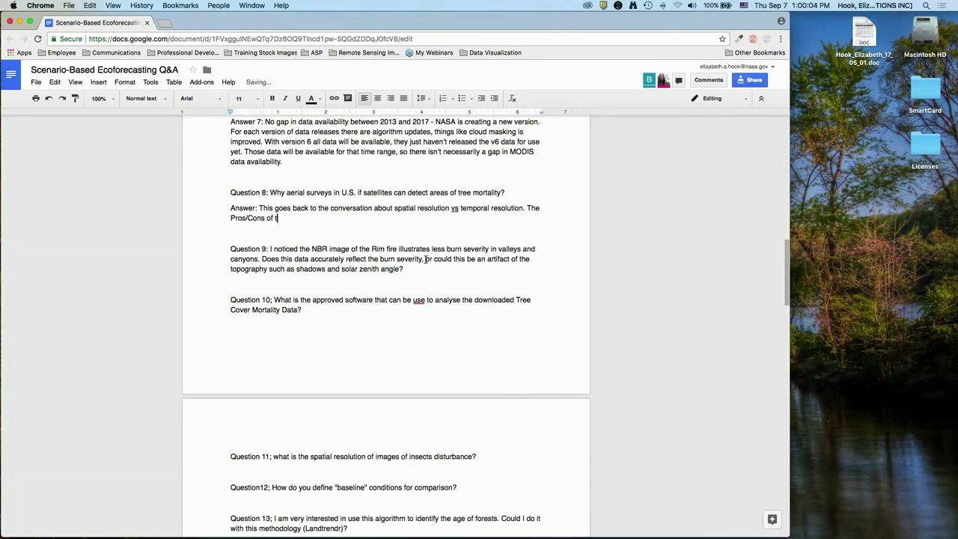
text(hings like aerial vs. high-resolution imagery vs. moderate satellite imagery. The ae)
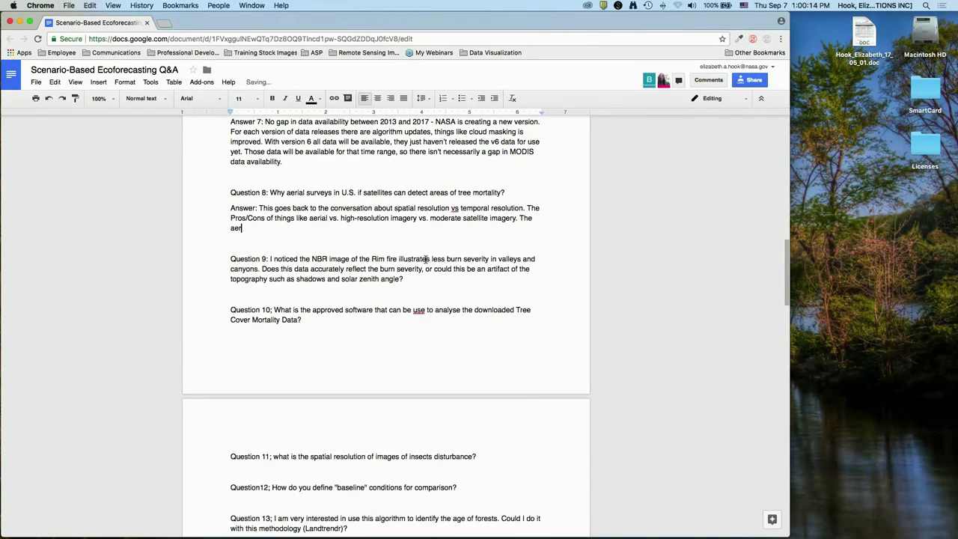
text(rial surveys, when taken over specifi)
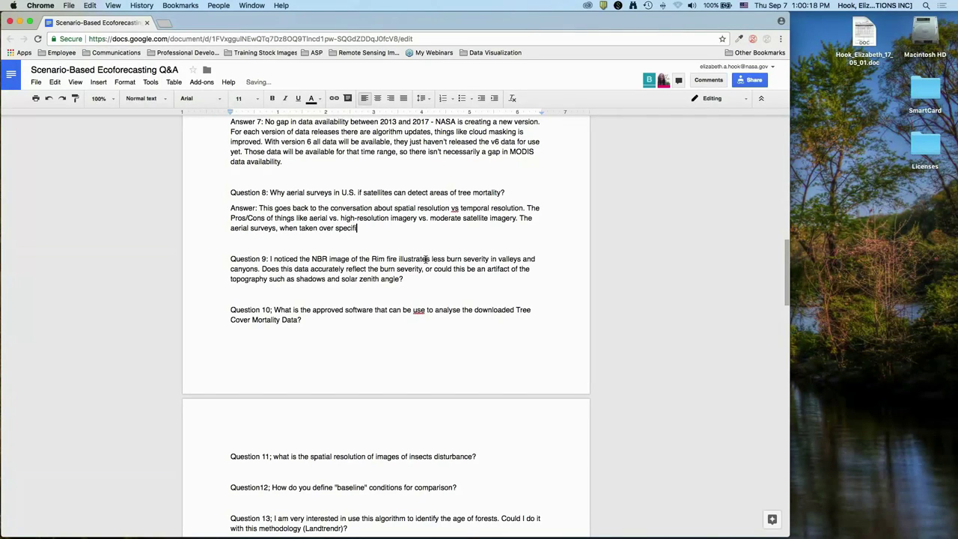
text(c locations in the U.S. have much higher )
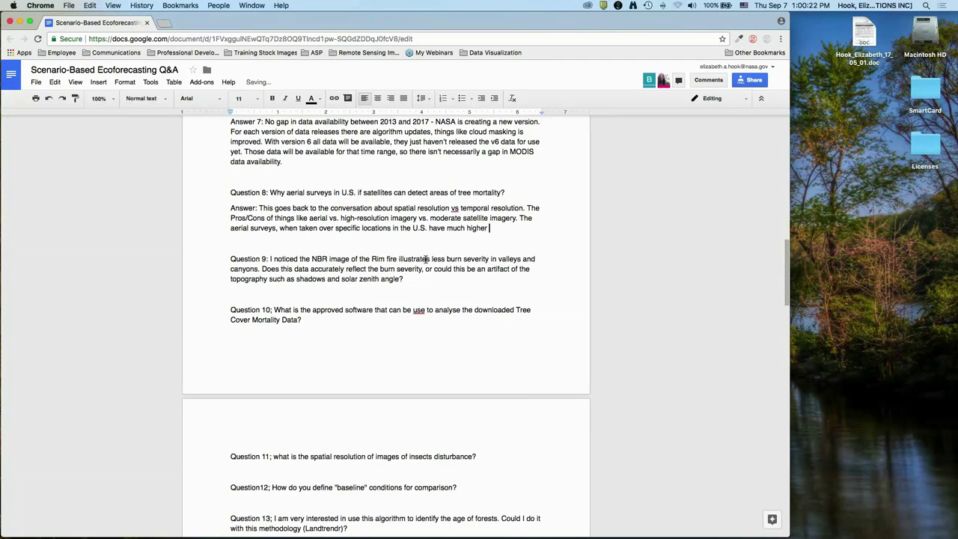
text(spatial resolutio)
text(n (often) so they c)
text(an id smaller are)
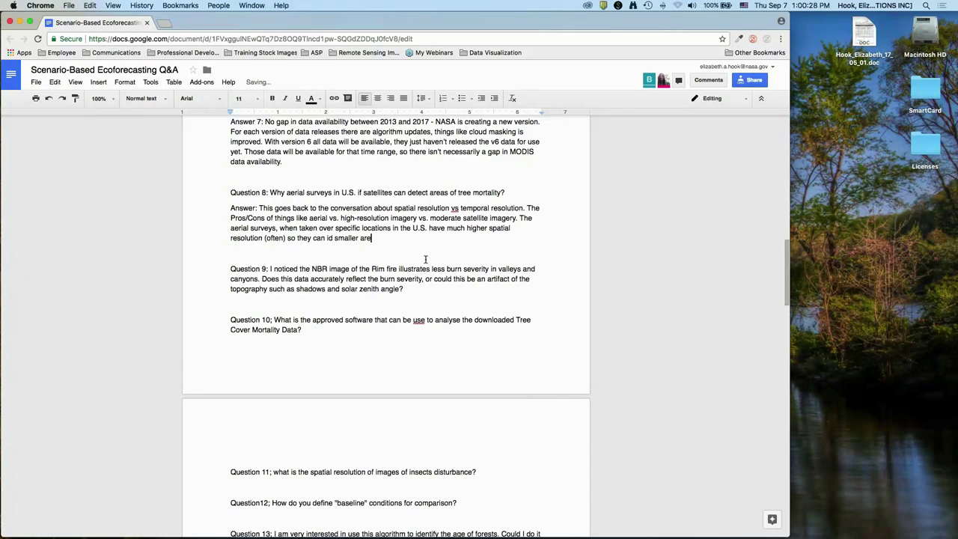
text(as where tree mortality might be occurr)
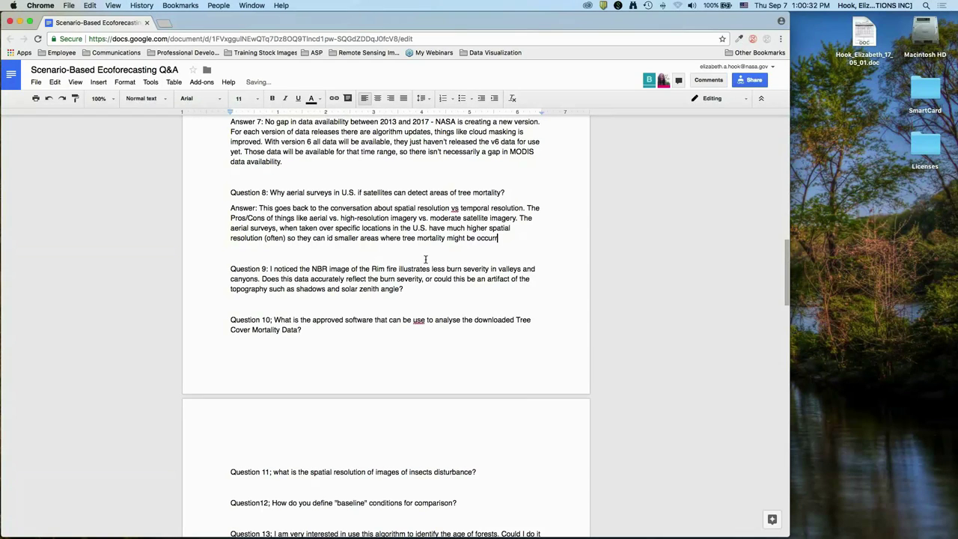
text(ing. It might not be )
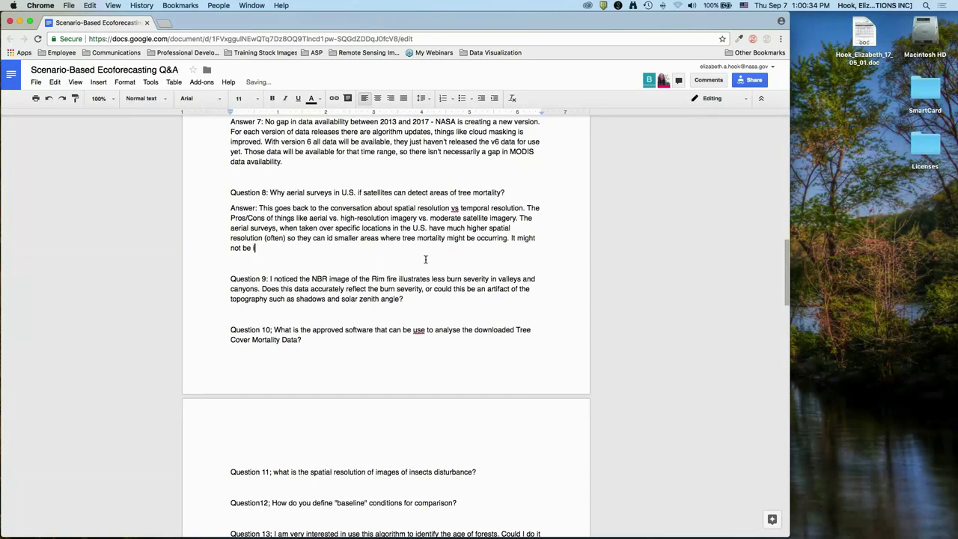
text(identifiable by coarser resolution satellite image)
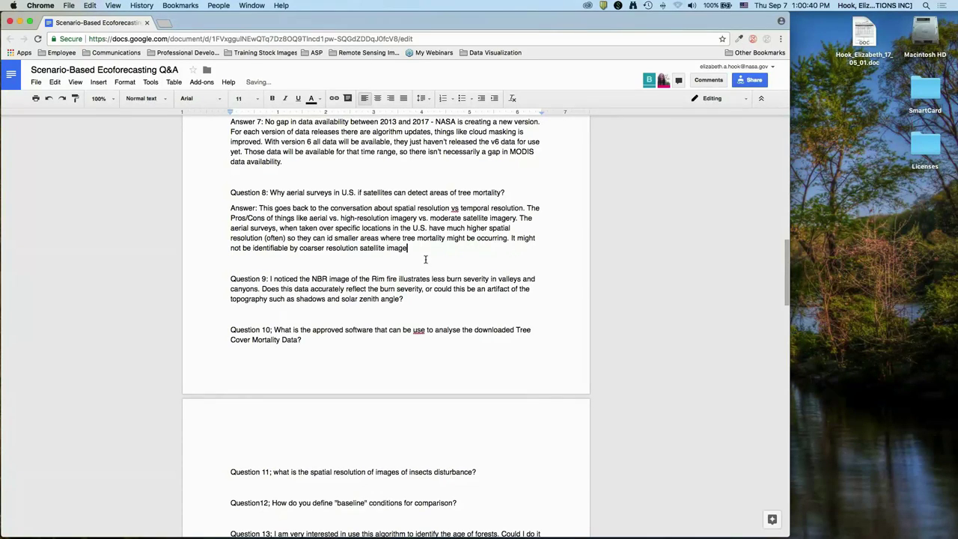
text(ry that you can obtain. So the aerial)
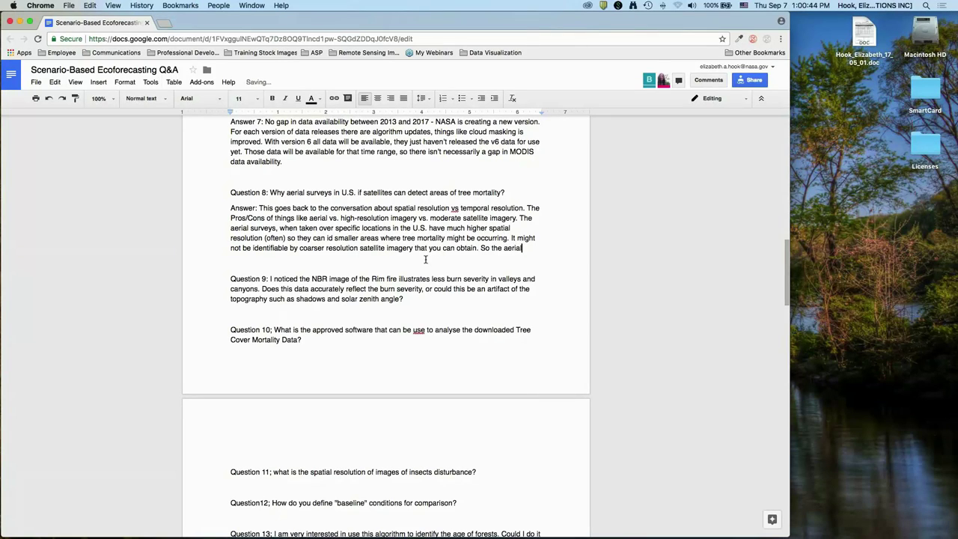
text( imagery mi)
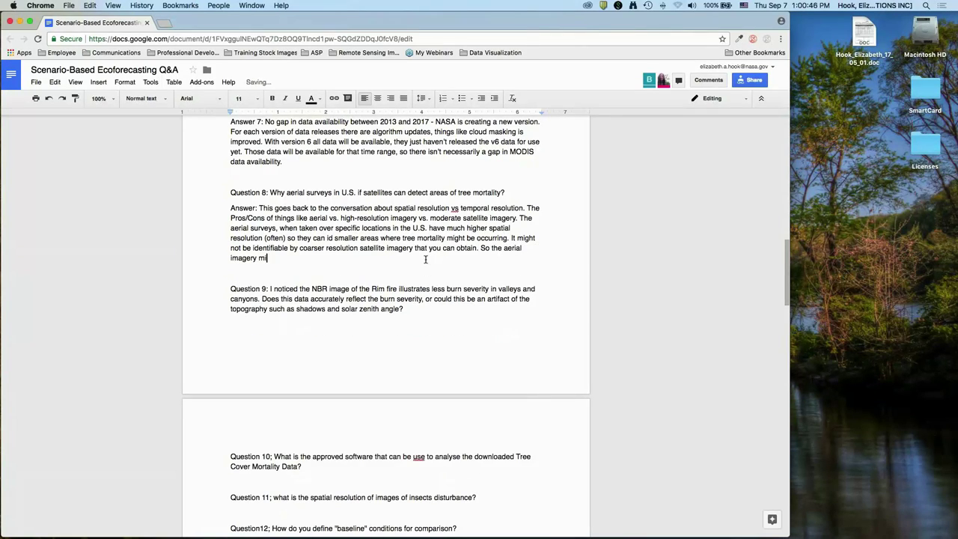
text(ght be a meter or sub0m)
Continue Answer 8: sub-meter aerial pixels vs 30 m Landsat, MODIS imaging *nearly* every day, italicizing 'nearly'
key(BackSpace)
key(BackSpace)
text(-meter pixels, but, for )
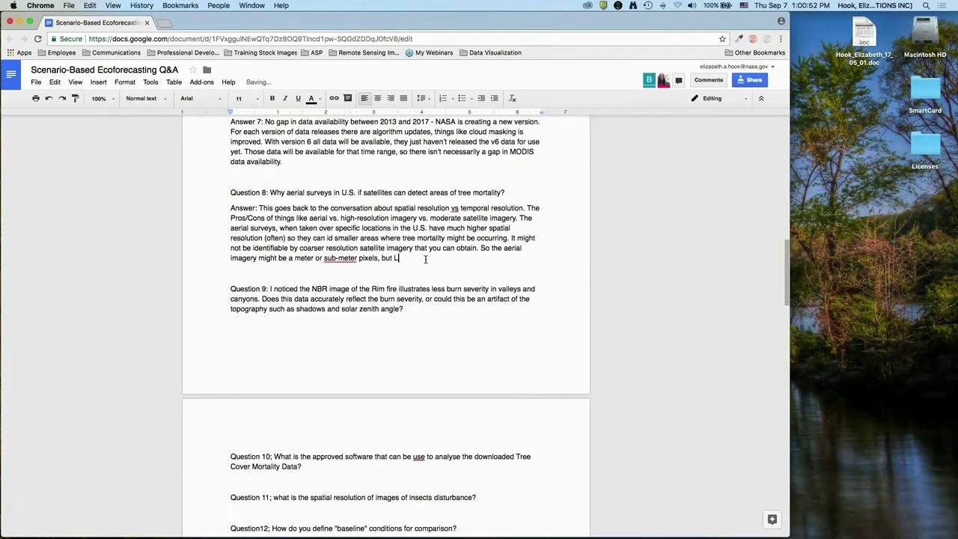
text(e.g., Landsat imagery is 30 m. If you have tree m)
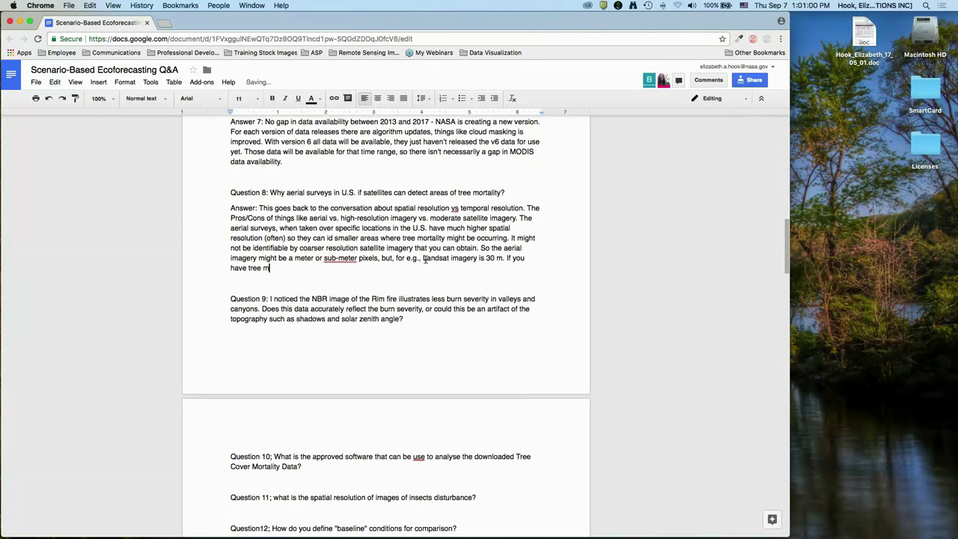
text(ortality occurring in an area < 30 m, you might no)
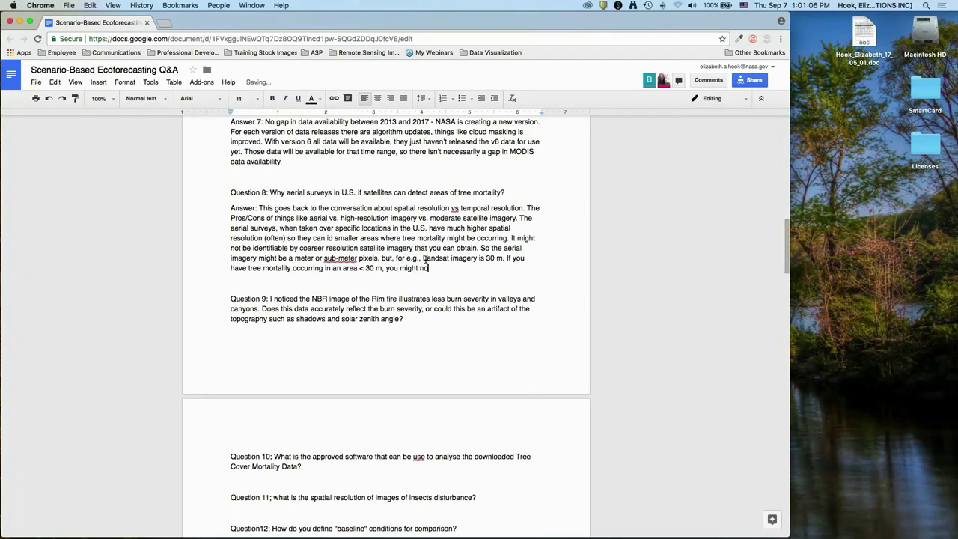
text(t be able to detect with satellite imagery. )
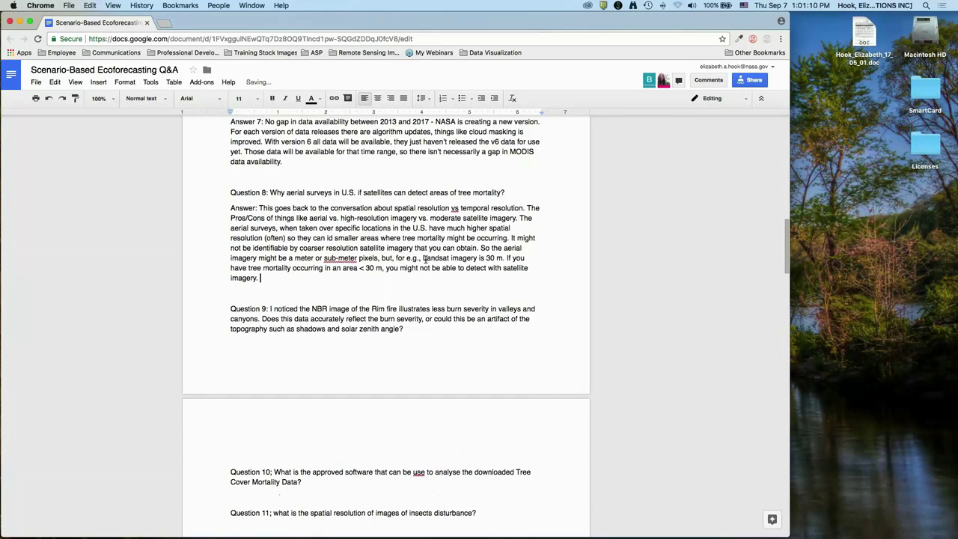
text(So aerial can provide additional benefit. How)
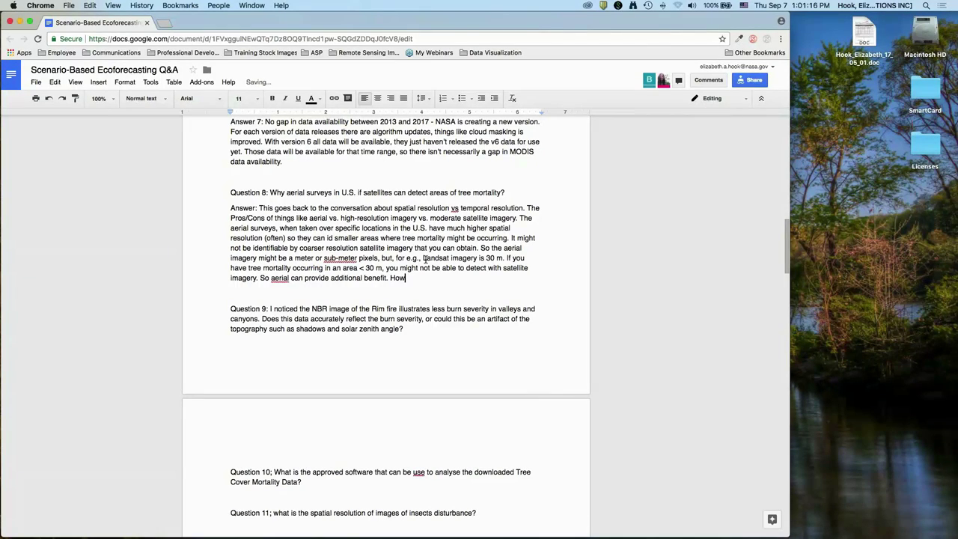
text(ever, because they're on air craft, they can't get )
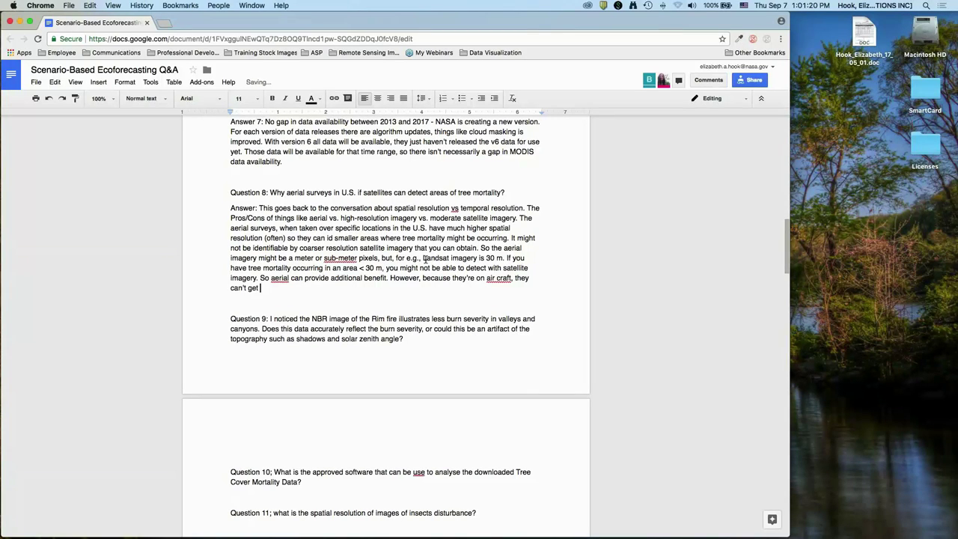
text(the global resolution on a temporal bas)
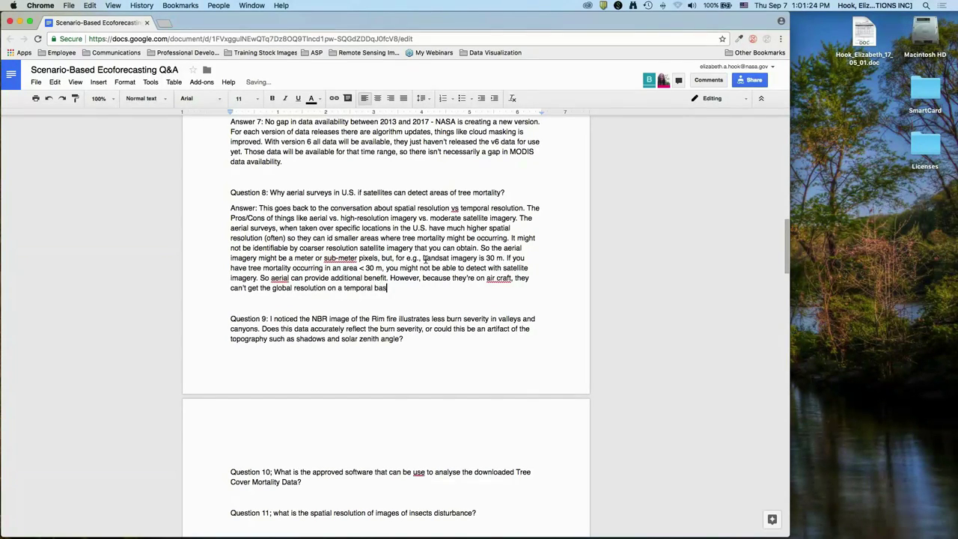
text(is. With MODIS.)
text( for example, you can get an )
text(image)
key(ctrl+i)
text(nearly)
key(ctrl+i)
text(every dat at)
key(BackSpace)
key(BackSpace)
key(BackSpace)
key(BackSpace)
text(y at the same tocation, but with an aerial survey y)
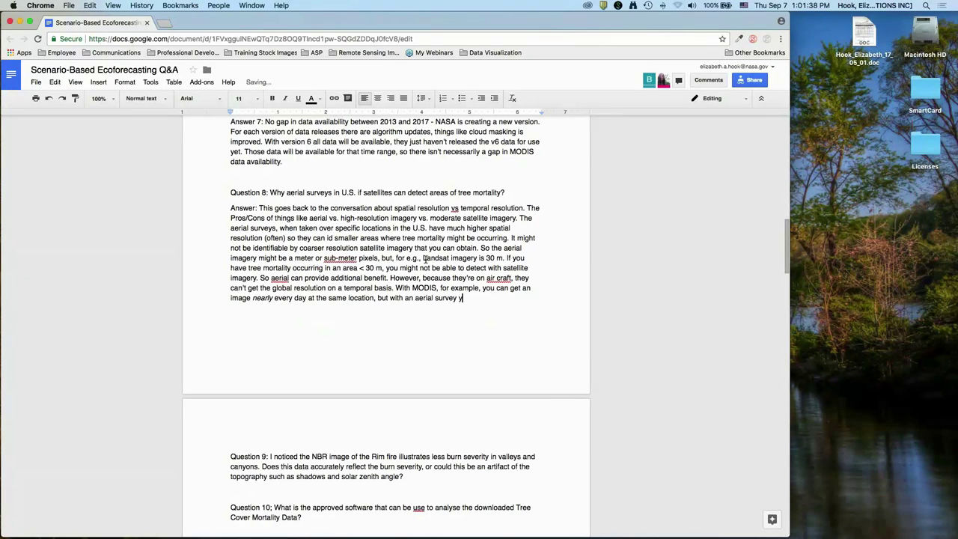
text(ou have a specific location b)
text(ut higher resolution)
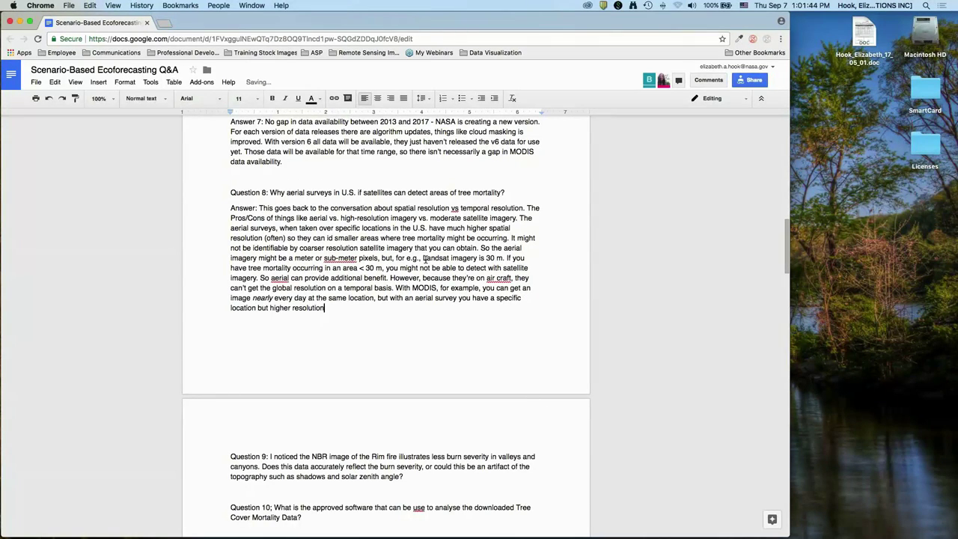
Replace 'air craft' with 'aircraft' and leave 'aerial' unchanged
right_click(503, 279)
click(539, 320)
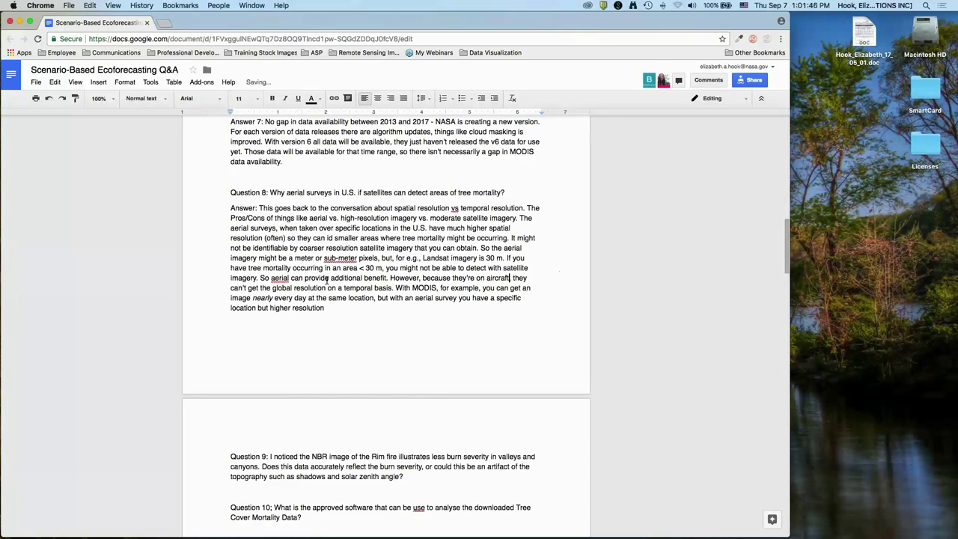
right_click(280, 274)
click(507, 313)
Add a new paragraph below Answer 8 and place the cursor after 'angle?' in Question 9
key(Return)
scroll(508, 316, down, 3)
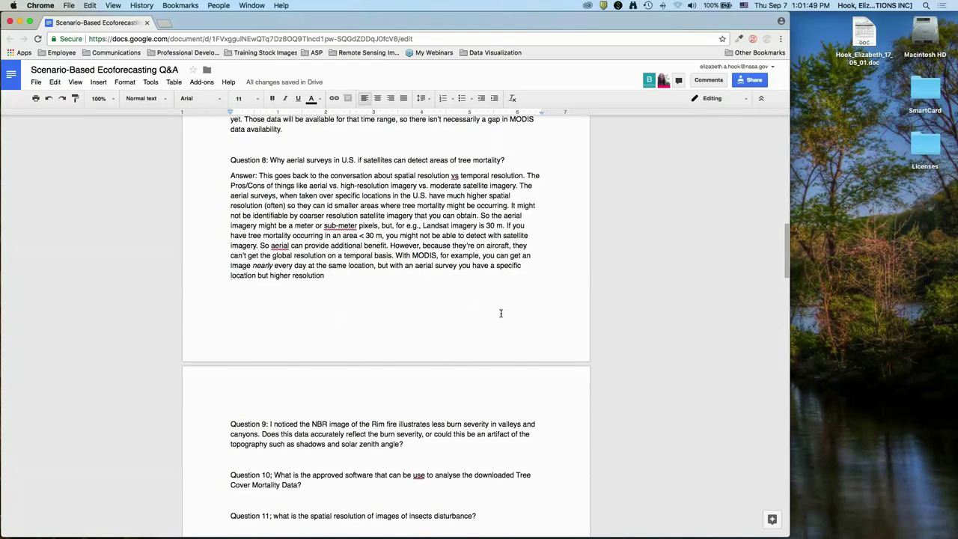
click(516, 362)
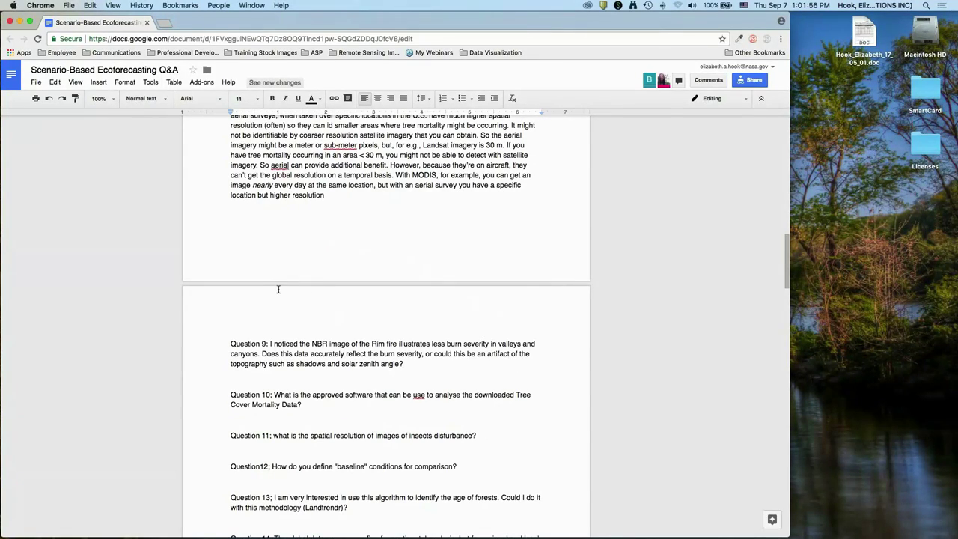
scroll(288, 290, up, 1)
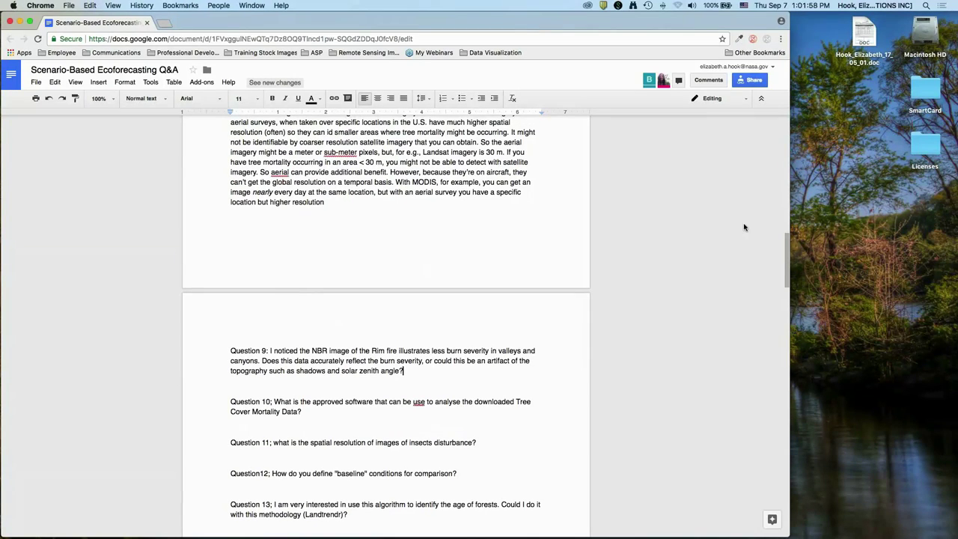
scroll(575, 315, down, 1)
scroll(635, 285, down, 1)
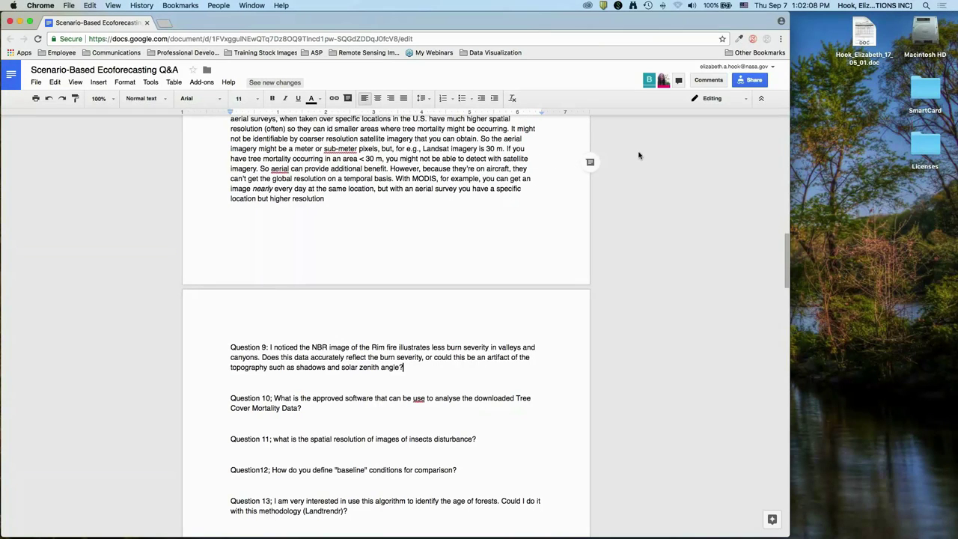
scroll(662, 157, up, 2)
scroll(664, 157, up, 5)
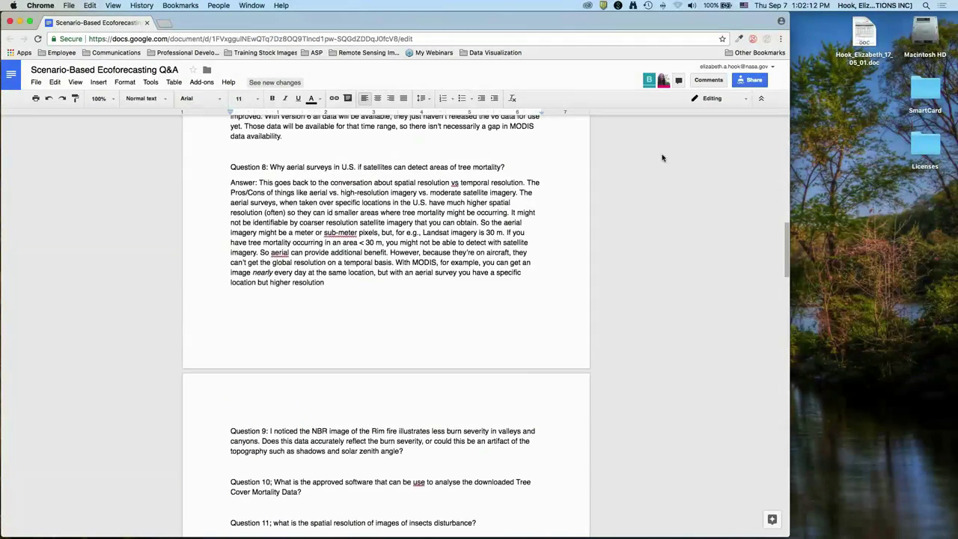
scroll(672, 158, up, 1)
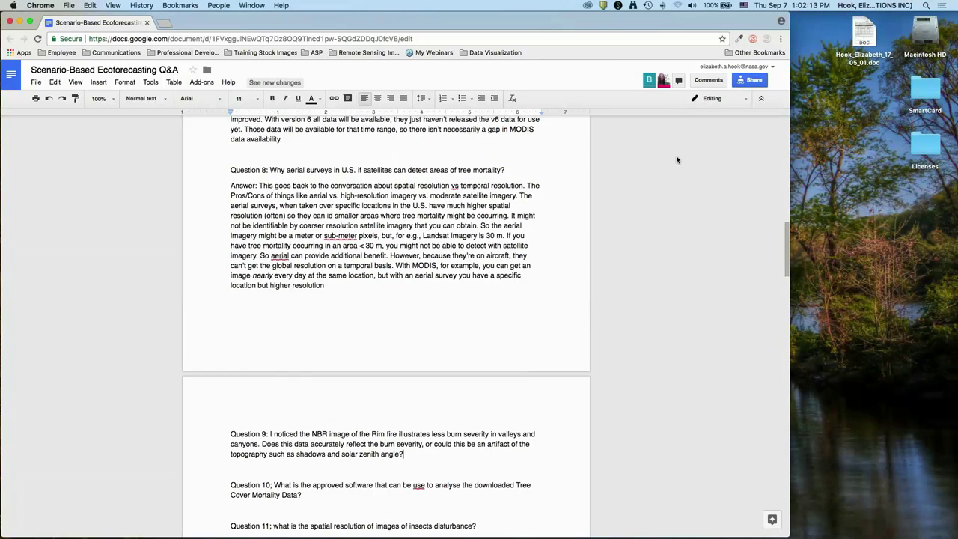
Return to the document's title and first answers, then switch to the desktop
key(super+Up)
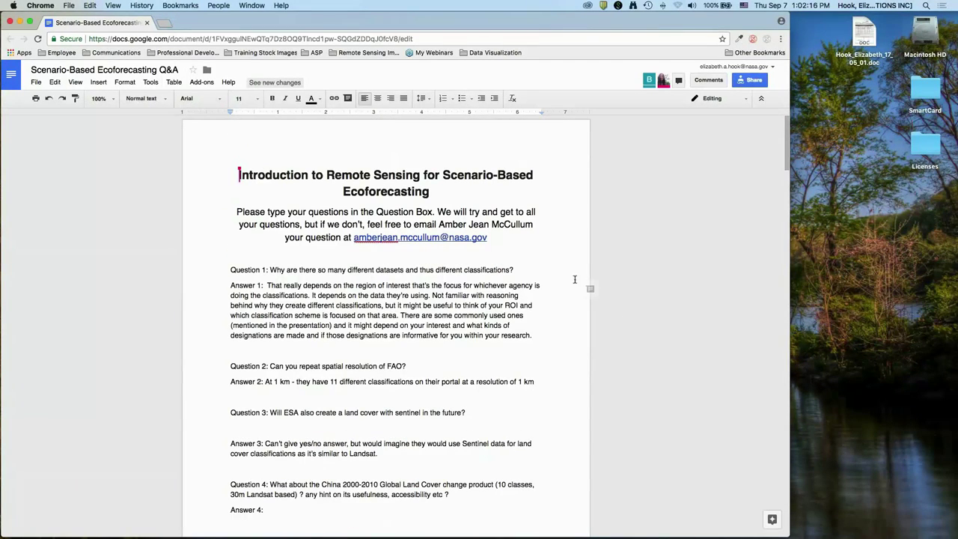
click(524, 238)
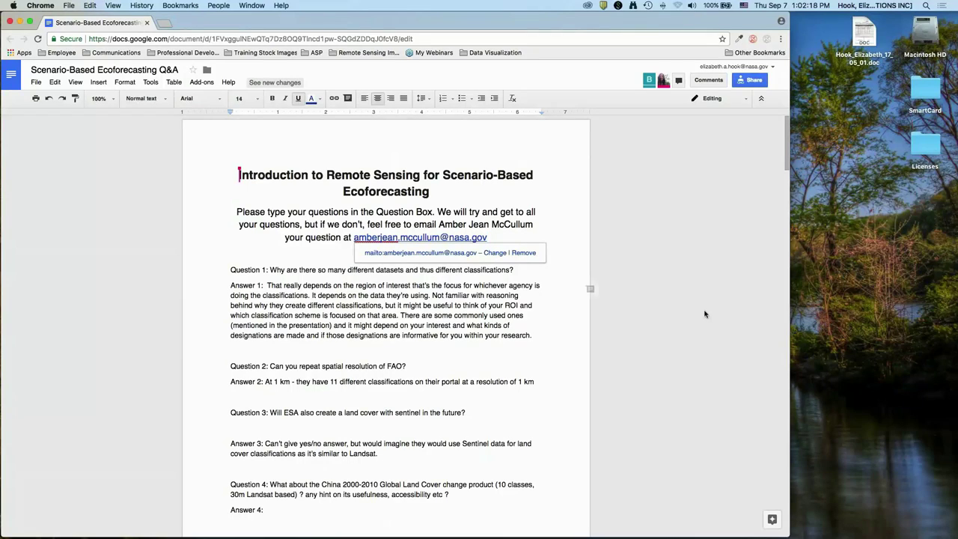
click(355, 334)
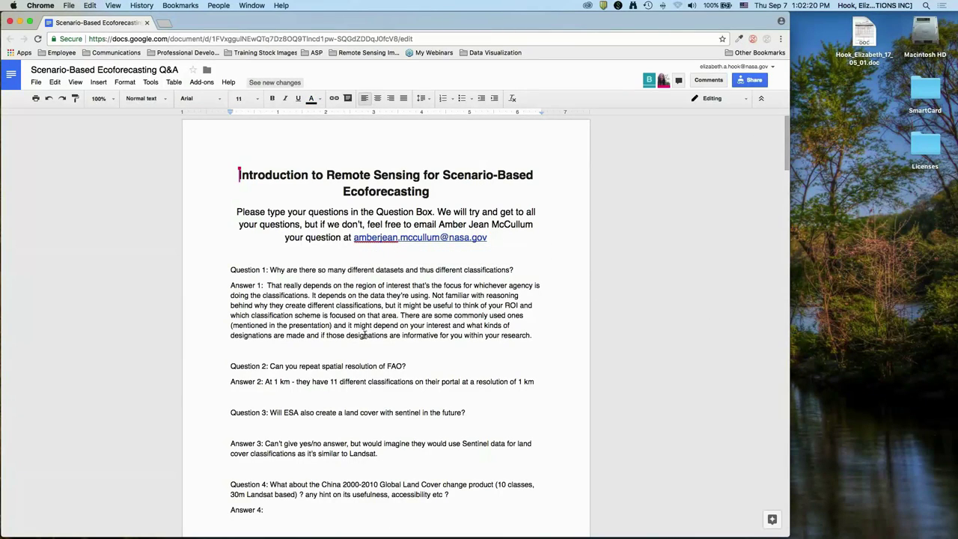
key(super+Up)
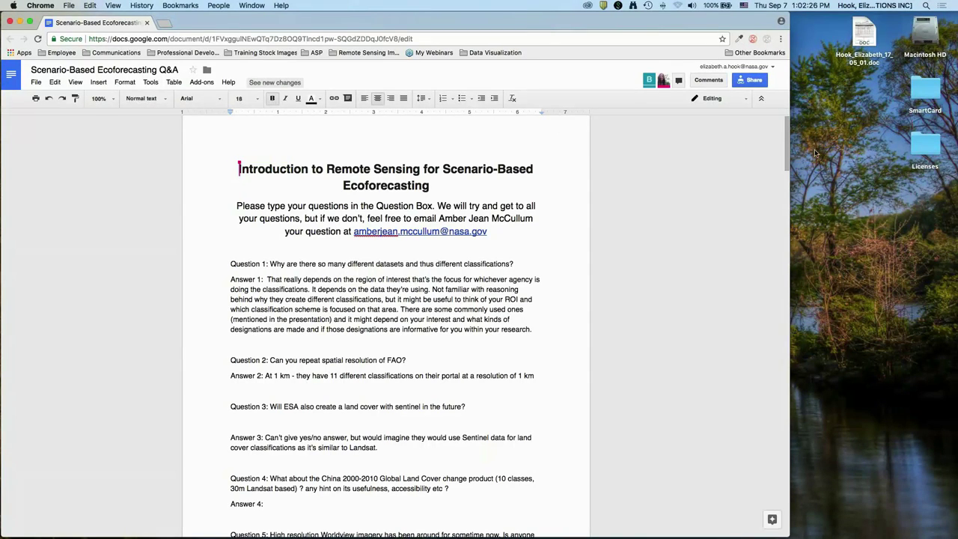
click(825, 69)
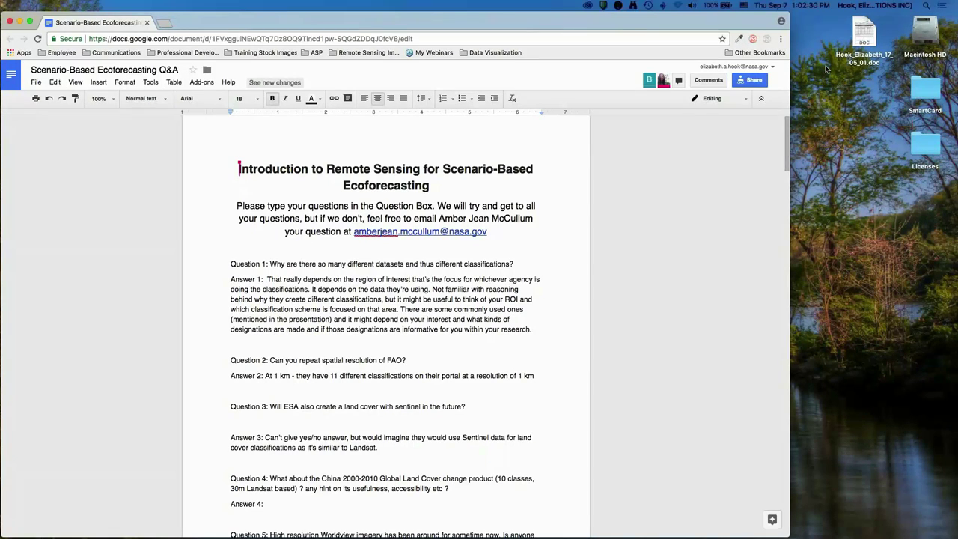